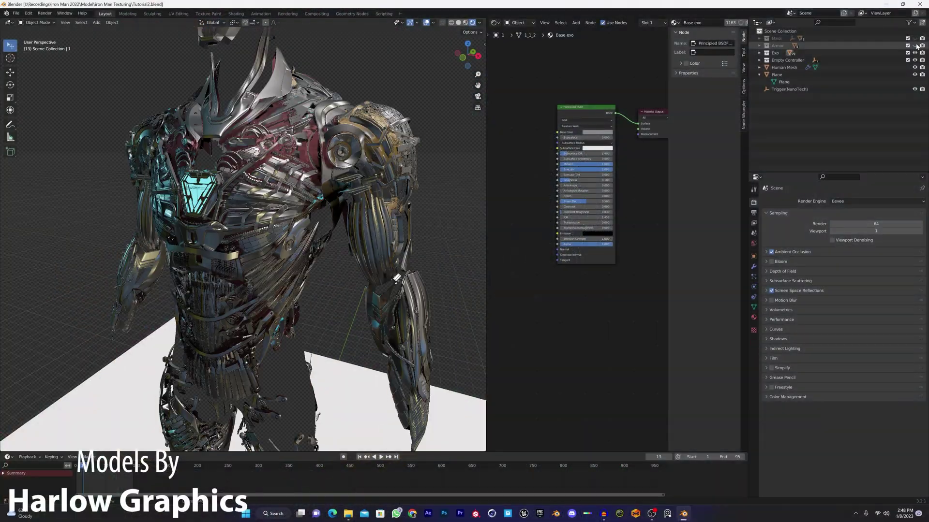
# Show the Armor collection over the exo suit and hide the floor Plane object
pyautogui.moveTo(350, 205); pyautogui.dragTo(310, 187, button='middle')
pyautogui.click(915, 45)
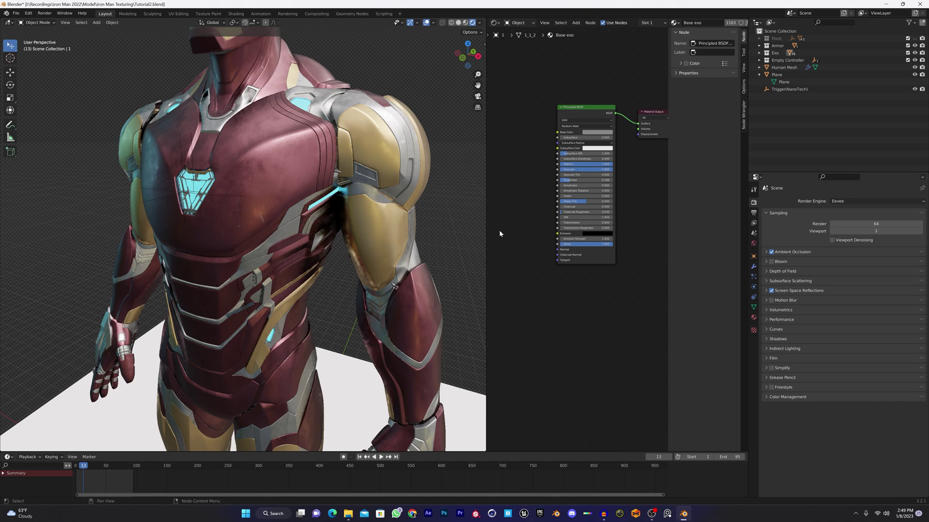
pyautogui.click(914, 75)
pyautogui.moveTo(319, 218)
pyautogui.mouseDown(button='middle')
pyautogui.moveTo(341, 216)
pyautogui.moveTo(321, 204)
pyautogui.mouseUp(button='middle')
# Disable Ambient Occlusion and Screen Space Reflections in the Eevee render settings
pyautogui.moveTo(478, 248); pyautogui.dragTo(408, 245, button='middle')
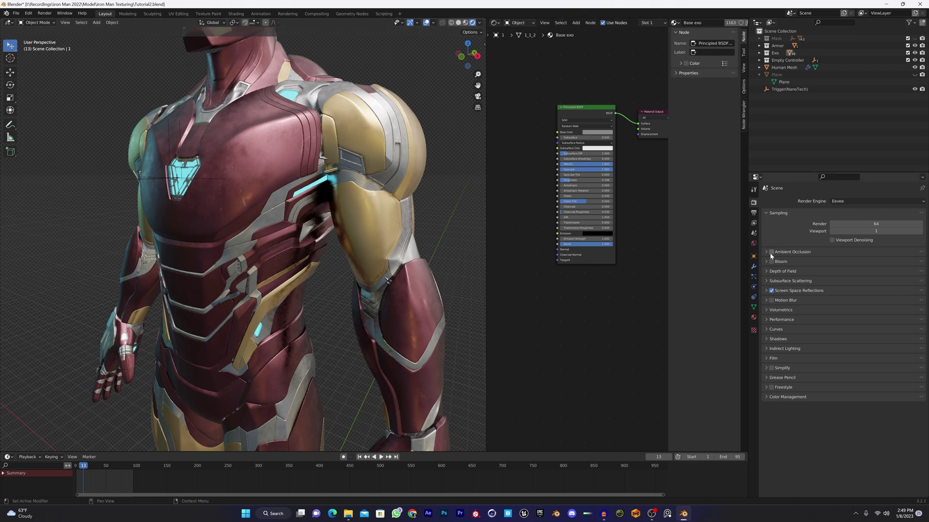
pyautogui.click(771, 292)
pyautogui.moveTo(348, 277); pyautogui.dragTo(312, 270, button='middle')
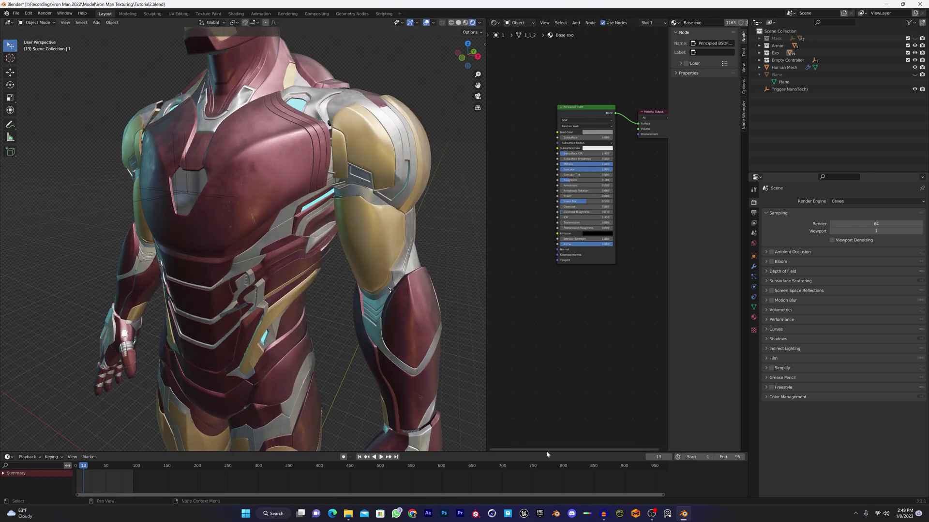
# Switch to Chrome and open the aqibaleef.com website
pyautogui.click(413, 516)
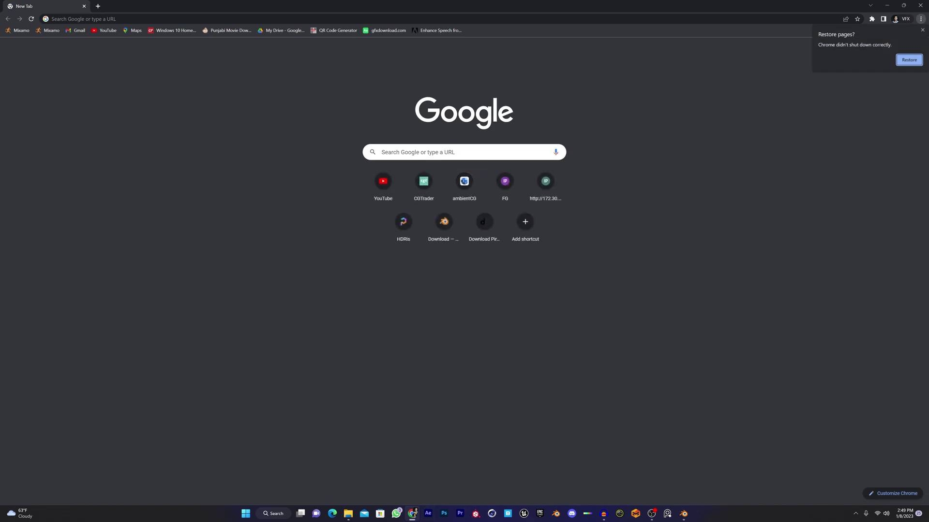
pyautogui.click(445, 152)
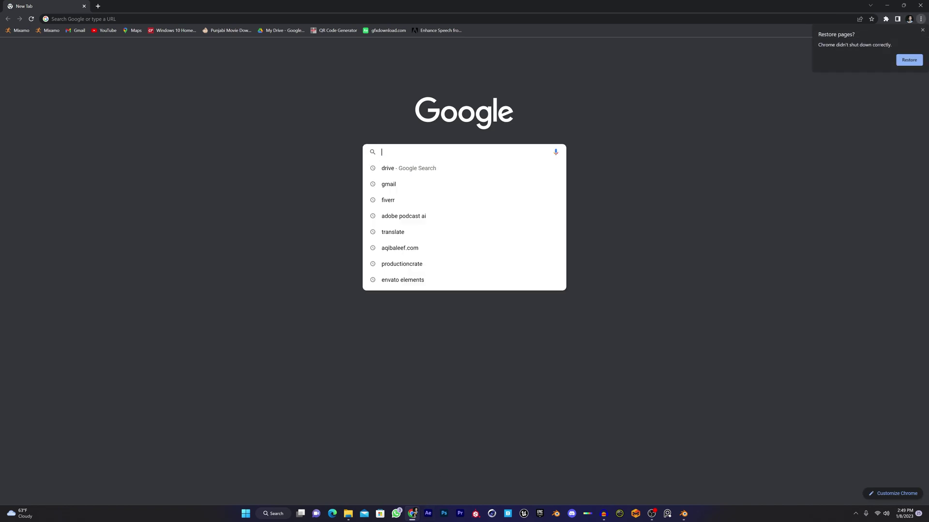
pyautogui.write('aqibaleef')
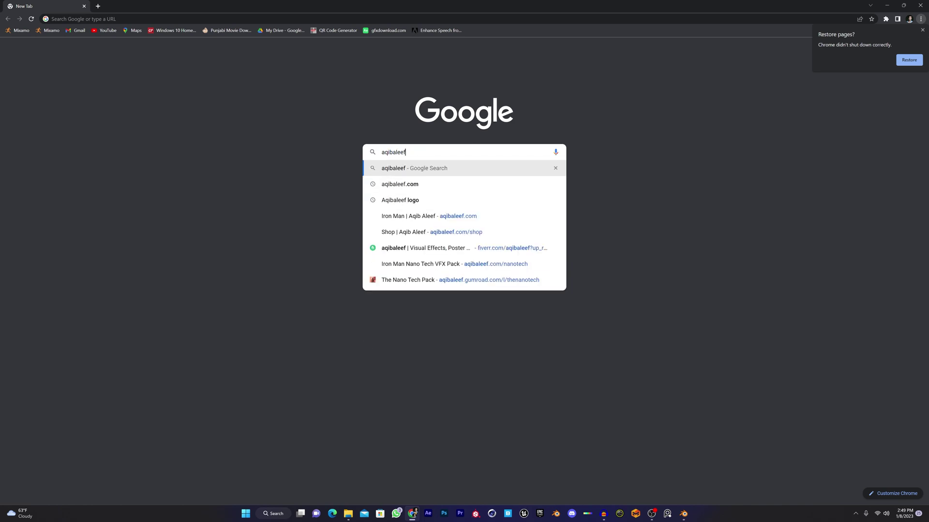
pyautogui.click(450, 186)
pyautogui.click(140, 106)
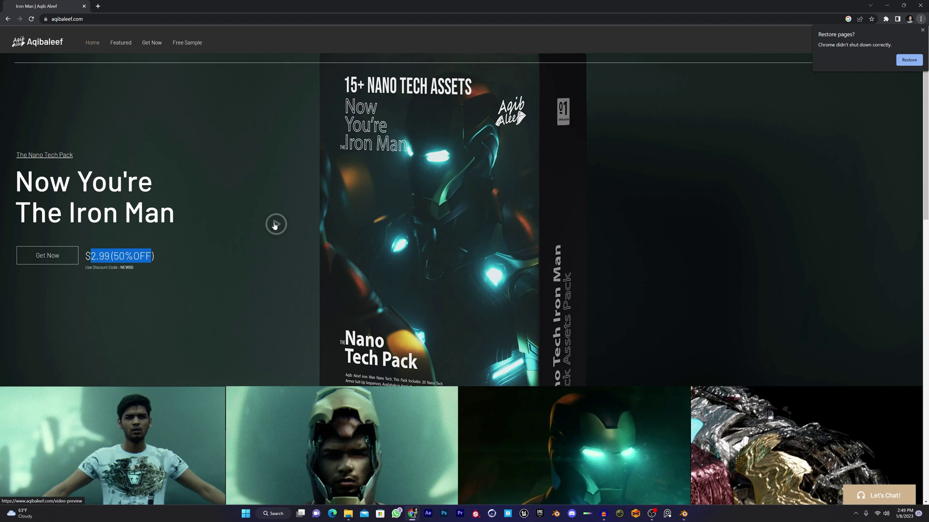
# Open the Nano Tech Shader product page through the Free Shader option in the site's Nano Technology section
pyautogui.scroll(-15, 274, 224)
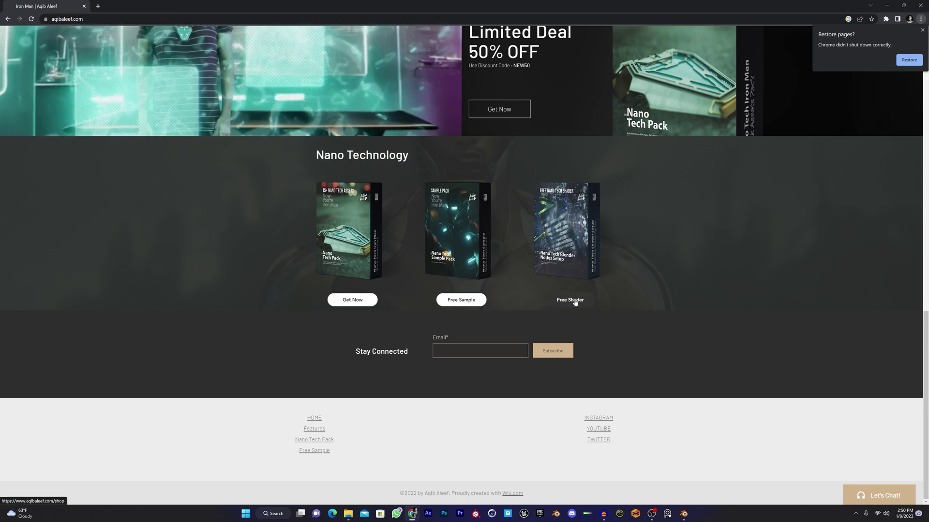
pyautogui.click(575, 301)
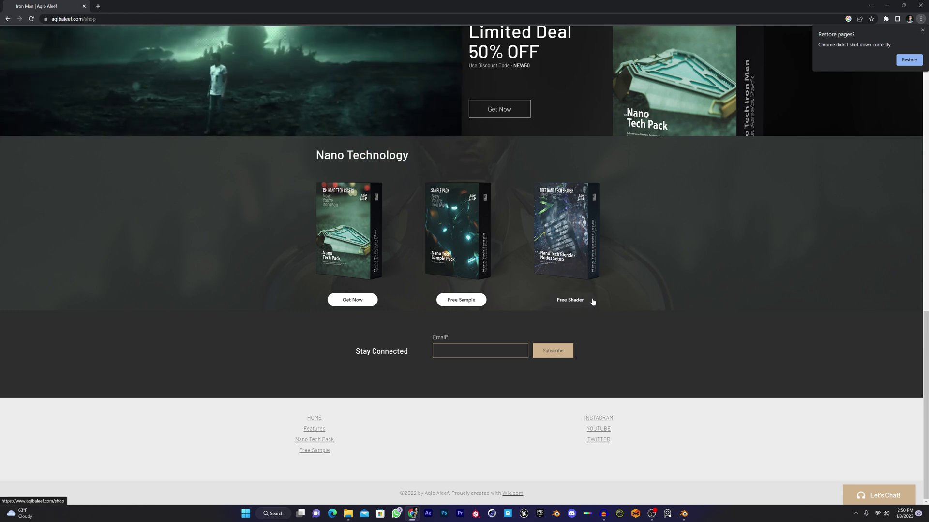
pyautogui.click(570, 300)
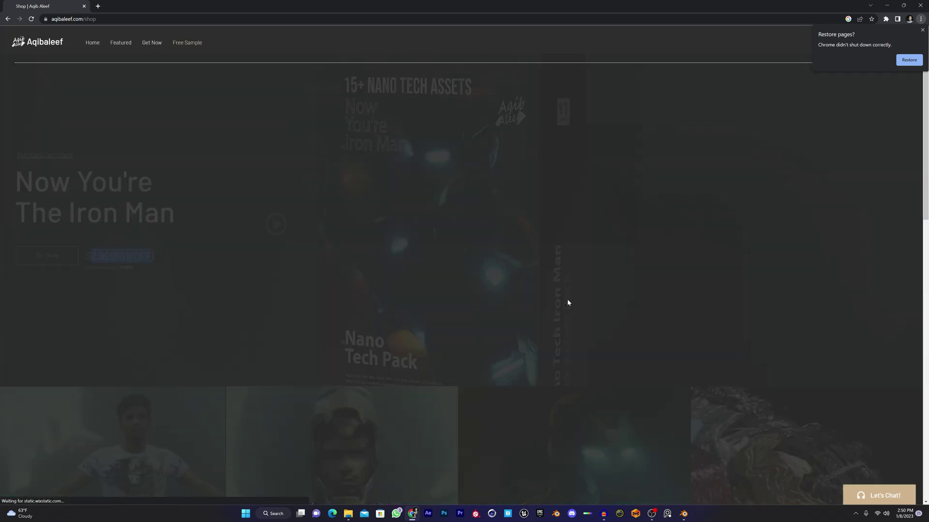
pyautogui.click(342, 140)
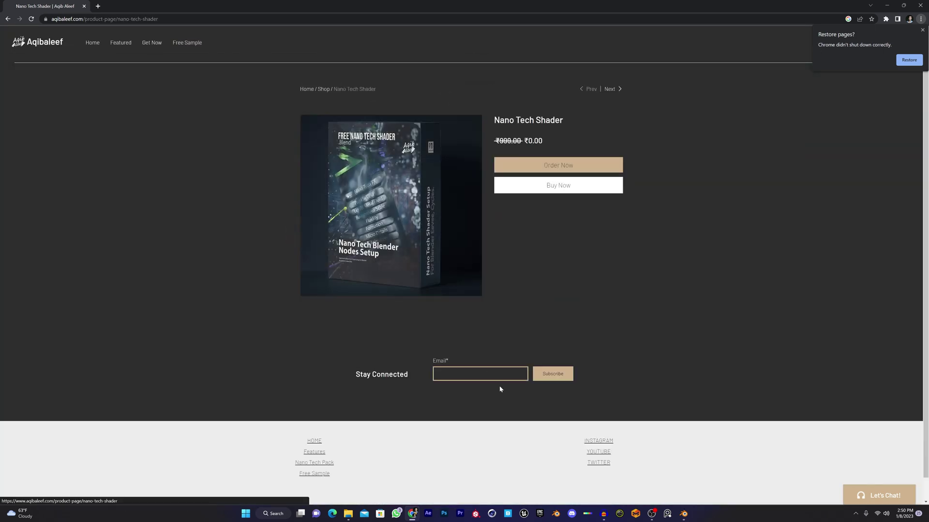
# Switch back to Blender and hide the Armor collection so only the exo suit is displayed
pyautogui.click(683, 515)
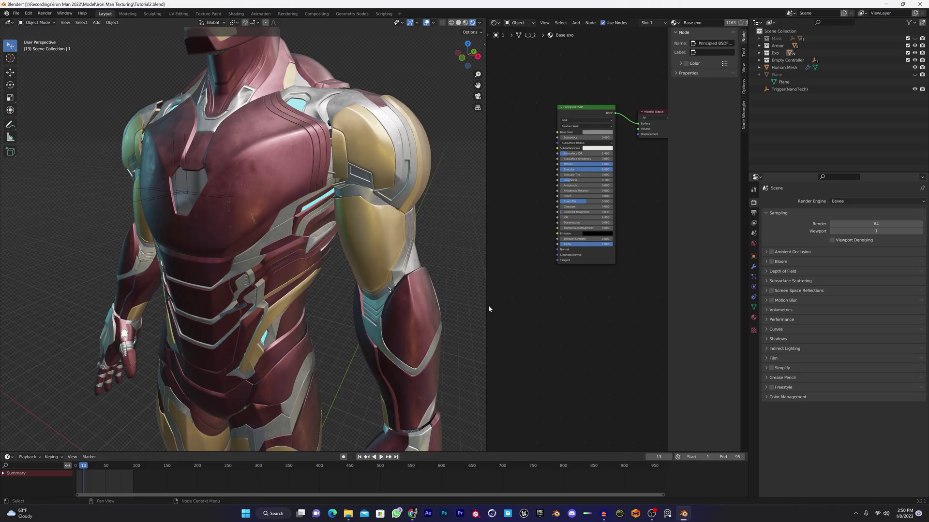
pyautogui.click(16, 13)
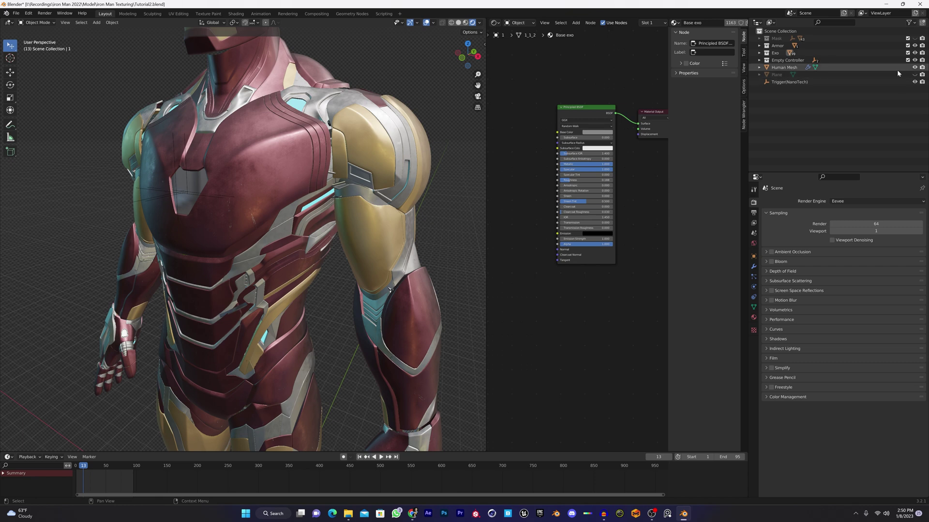
pyautogui.click(674, 23)
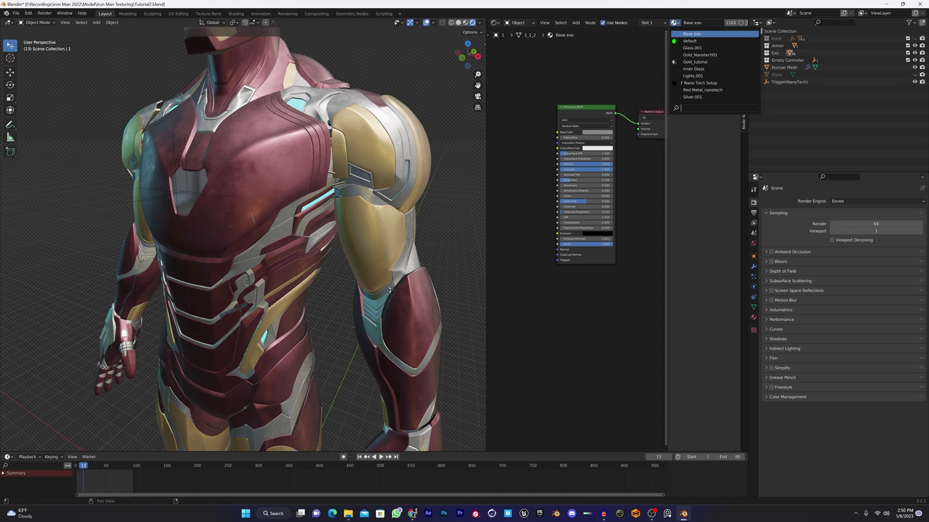
pyautogui.click(915, 46)
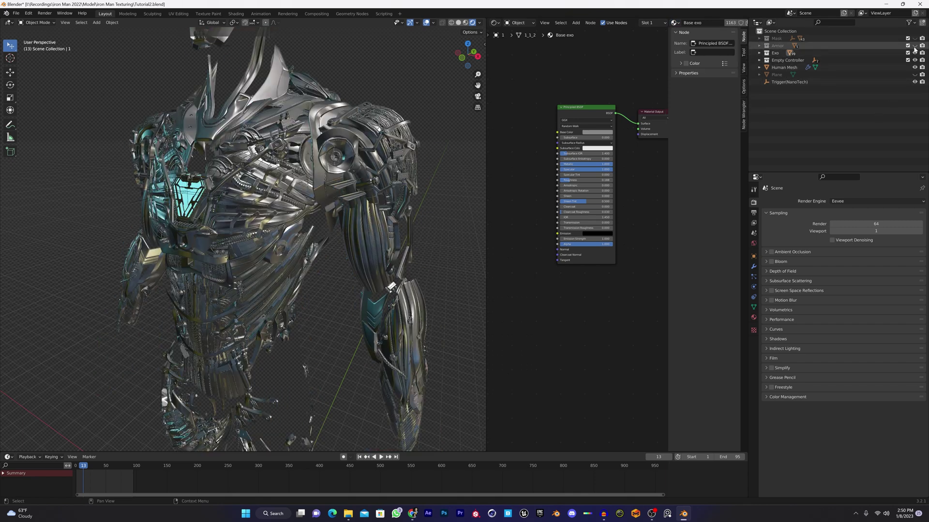
# Load the Gold_Nanotech01 material in the shader editor and copy its The Nano Tech FX group node
pyautogui.click(674, 23)
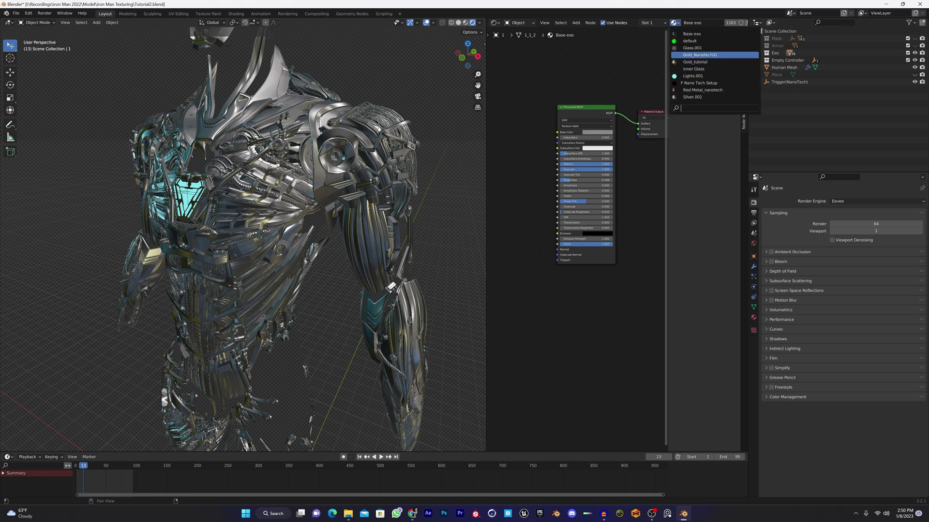
pyautogui.click(709, 55)
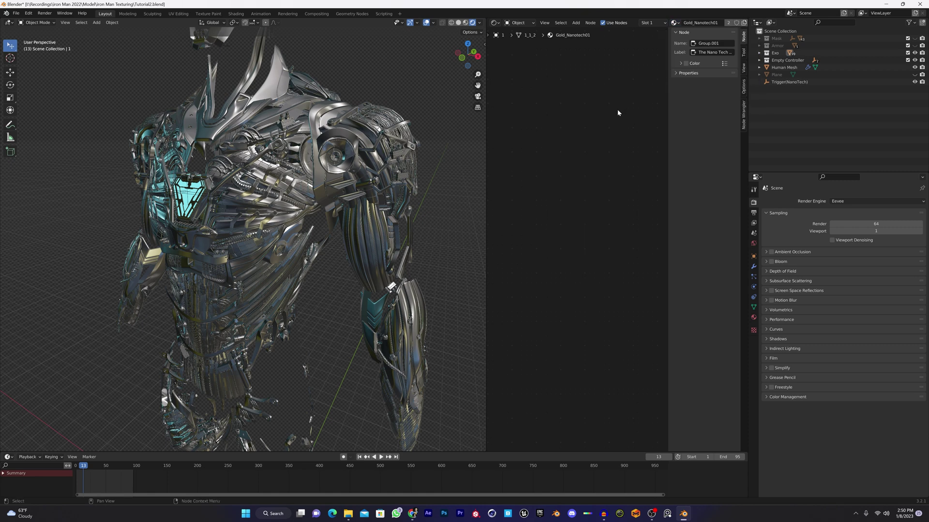
pyautogui.scroll(8, 560, 166)
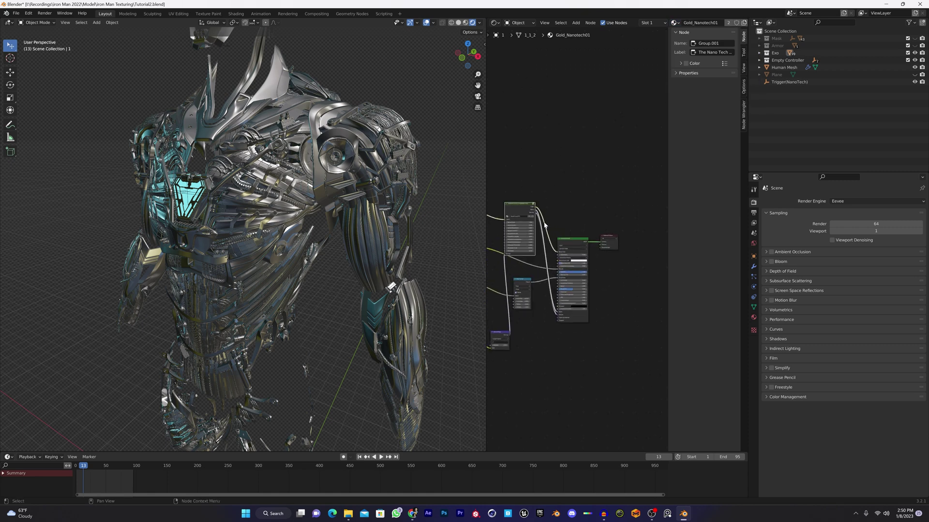
pyautogui.scroll(-3, 625, 187)
pyautogui.moveTo(547, 215); pyautogui.dragTo(614, 204, button='middle')
pyautogui.scroll(3, 553, 195)
pyautogui.scroll(3, 601, 214)
pyautogui.scroll(2, 601, 215)
pyautogui.keyDown('ctrl'); pyautogui.moveTo(574, 101); pyautogui.dragTo(551, 144, button='middle'); pyautogui.keyUp('ctrl')
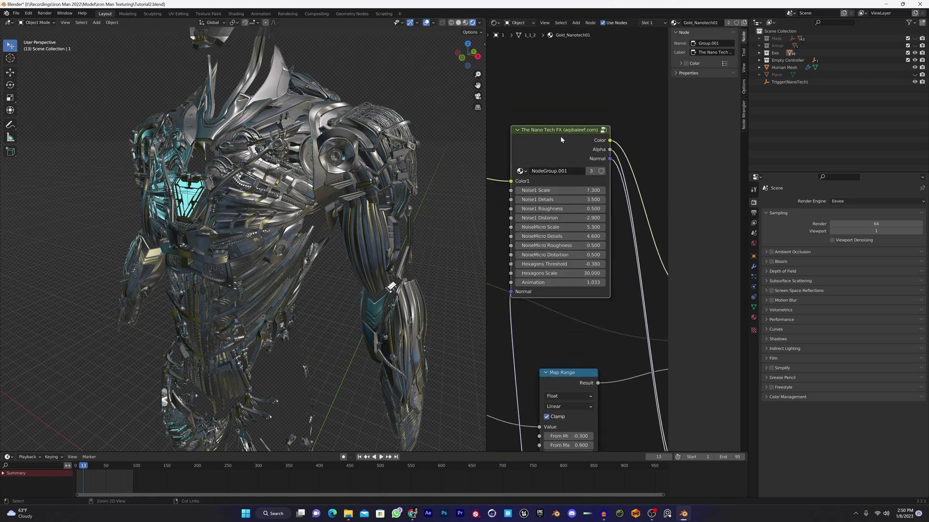
# Switch back to the Base exo material and paste The Nano Tech FX group node beside the Principled BSDF
pyautogui.click(675, 23)
pyautogui.click(679, 34)
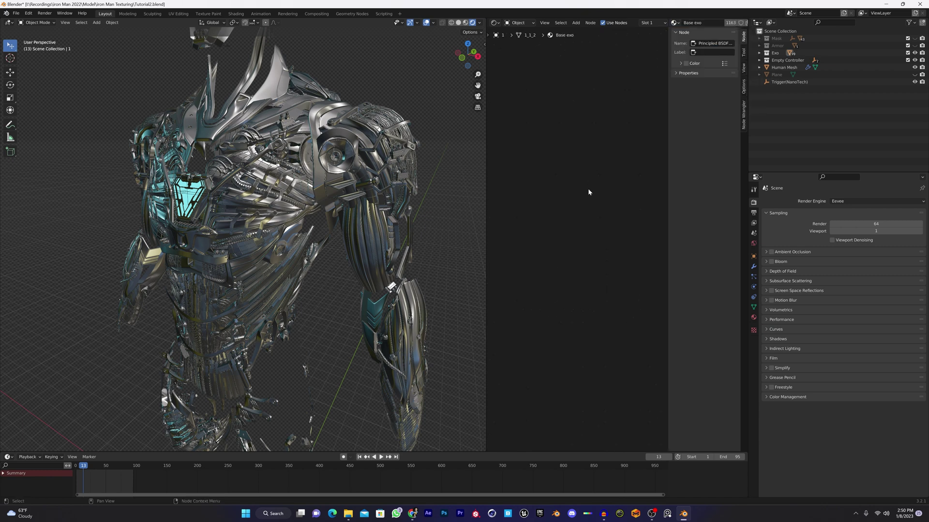
pyautogui.moveTo(569, 218); pyautogui.dragTo(665, 272, button='middle')
pyautogui.scroll(12, 614, 229)
pyautogui.moveTo(583, 221); pyautogui.dragTo(567, 230, button='middle')
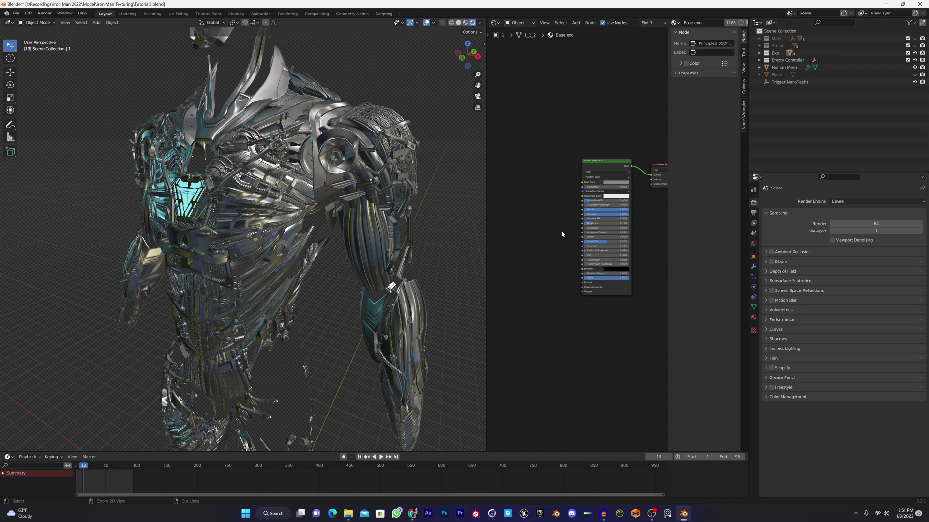
pyautogui.keyDown('ctrl'); pyautogui.moveTo(562, 234); pyautogui.dragTo(640, 179, button='middle'); pyautogui.keyUp('ctrl')
pyautogui.moveTo(497, 251); pyautogui.dragTo(625, 179)
pyautogui.scroll(6, 627, 179)
pyautogui.moveTo(619, 189); pyautogui.dragTo(522, 272, button='middle')
pyautogui.scroll(12, 577, 236)
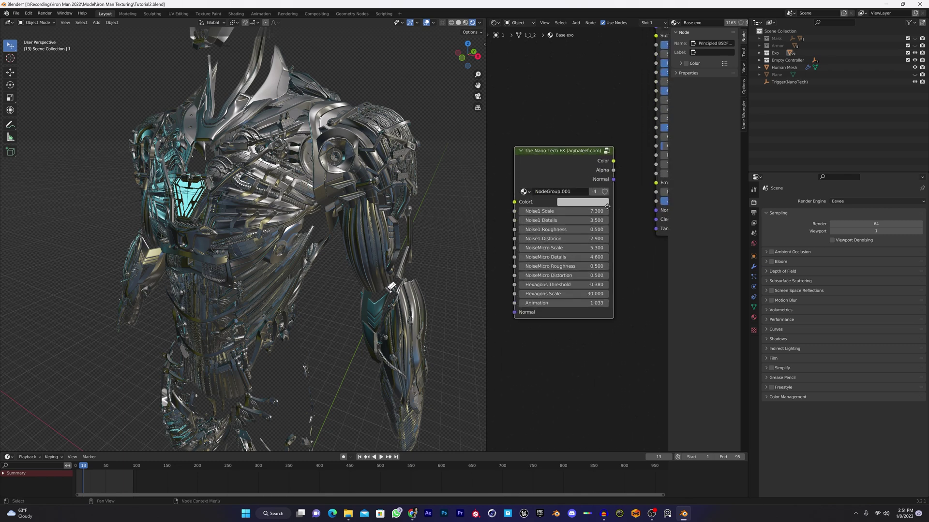
# Connect the Nano Tech FX node's Normal and Alpha outputs to the matching Principled BSDF inputs
pyautogui.moveTo(615, 181); pyautogui.dragTo(584, 203, button='middle')
pyautogui.moveTo(586, 201); pyautogui.dragTo(620, 238)
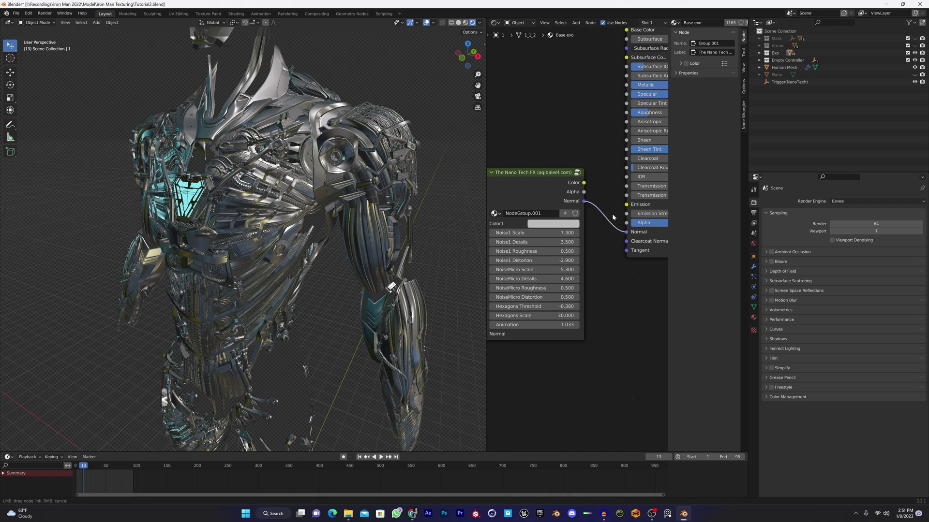
pyautogui.moveTo(584, 192); pyautogui.dragTo(577, 232)
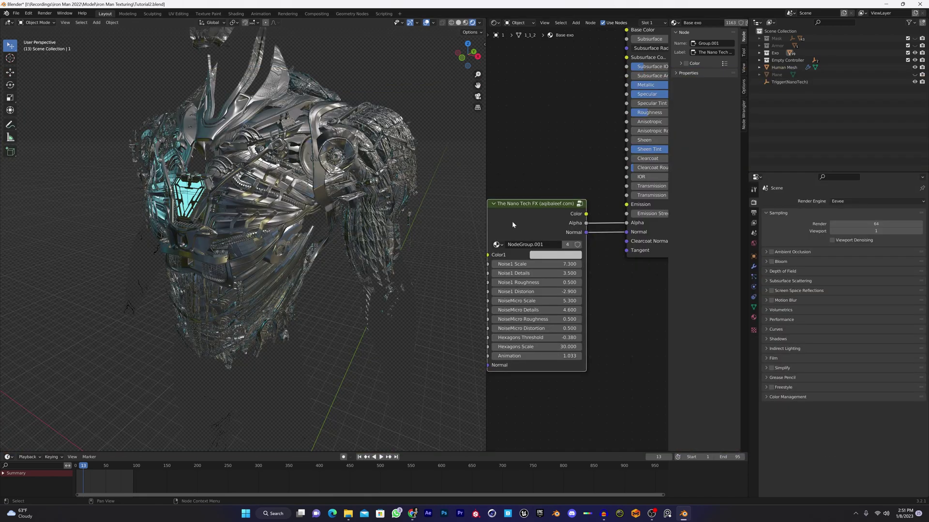
pyautogui.moveTo(512, 220); pyautogui.dragTo(550, 209, button='middle')
pyautogui.moveTo(563, 342); pyautogui.dragTo(542, 342)
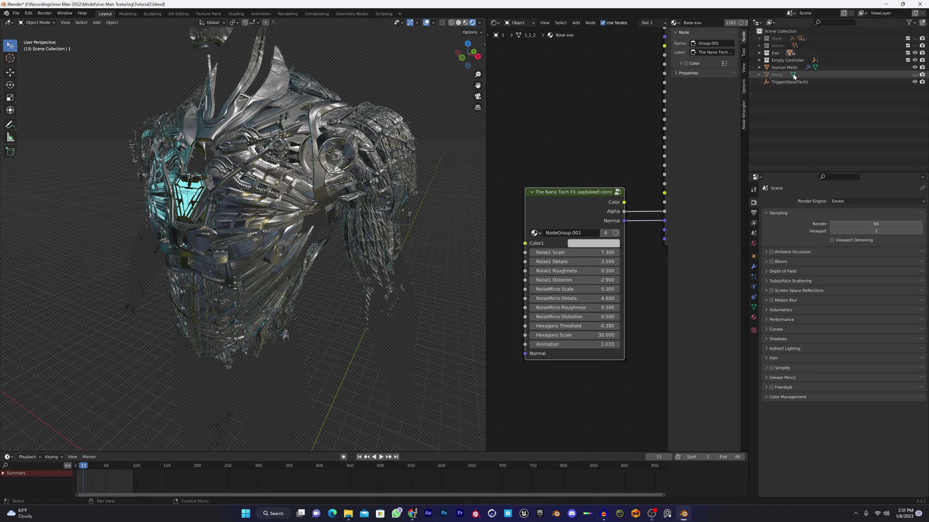
# Delete the Trigger(NanoTech) empty and the controller empties in the Empty Controller collection
pyautogui.click(785, 82)
pyautogui.press('Delete')
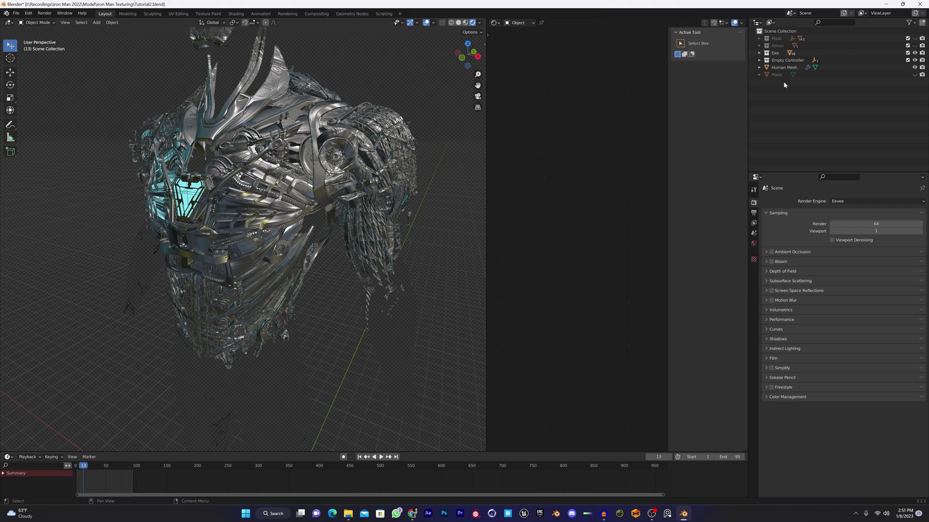
pyautogui.moveTo(107, 176); pyautogui.dragTo(271, 150, button='middle')
pyautogui.scroll(5, 248, 176)
pyautogui.click(265, 140)
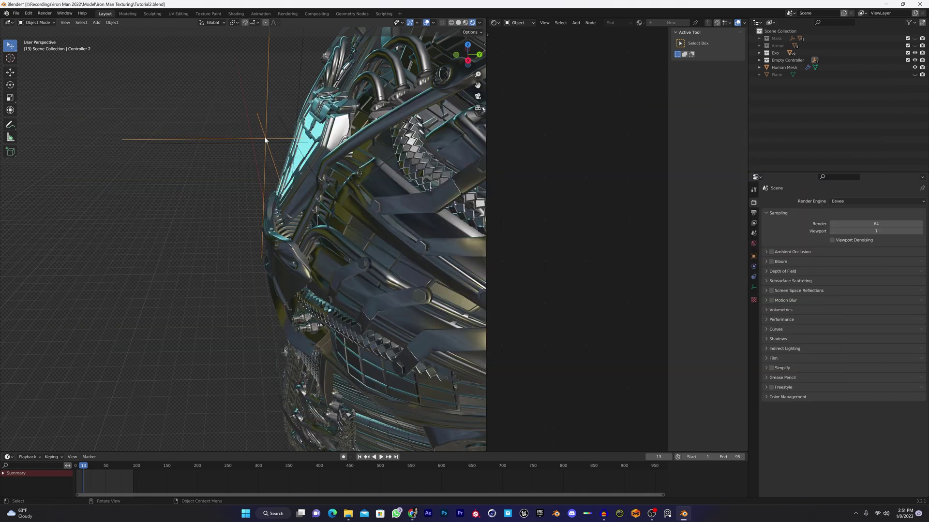
pyautogui.press('x')
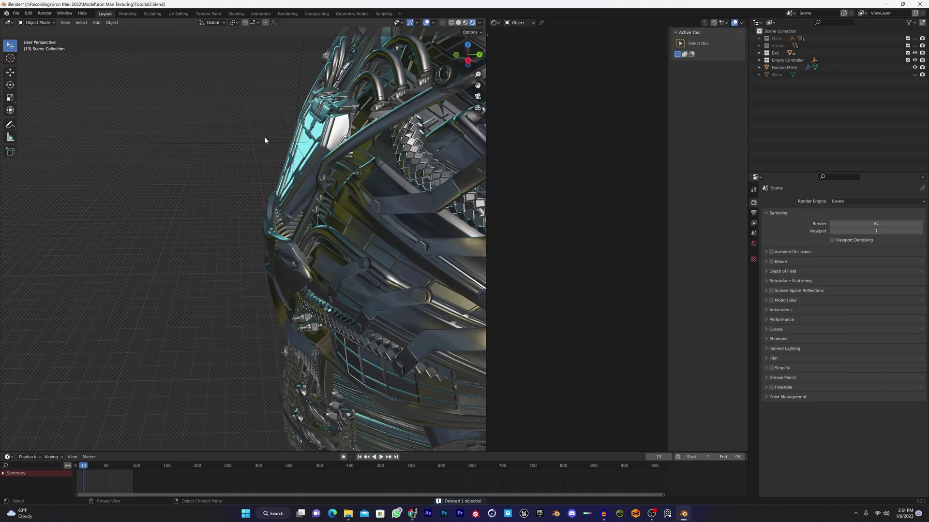
pyautogui.click(301, 81)
pyautogui.press('Delete')
# Add a Plain Axes empty at the chest reactor of the exo suit
pyautogui.scroll(-8, 293, 159)
pyautogui.moveTo(293, 158); pyautogui.dragTo(357, 169, button='middle')
pyautogui.scroll(4, 357, 171)
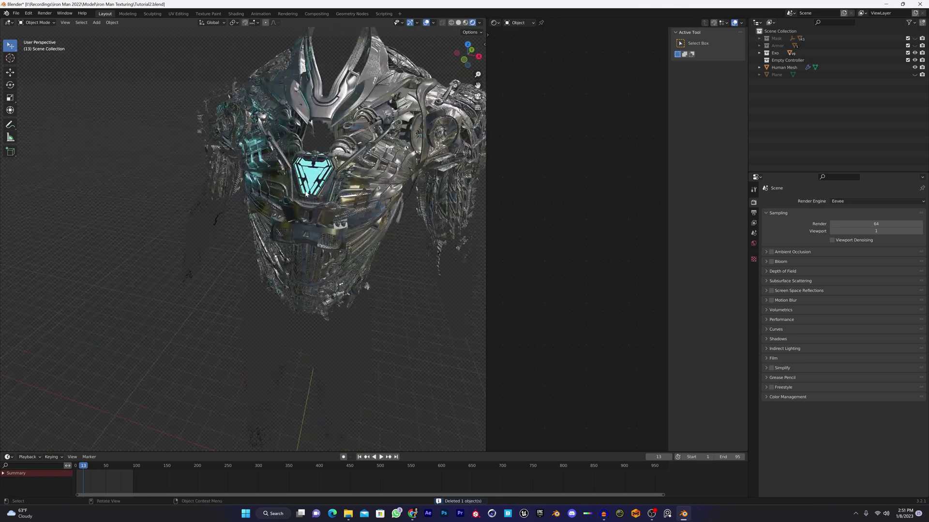
pyautogui.press('shift')
pyautogui.hotkey('shift', 's')
pyautogui.hotkey('shift', 'a')
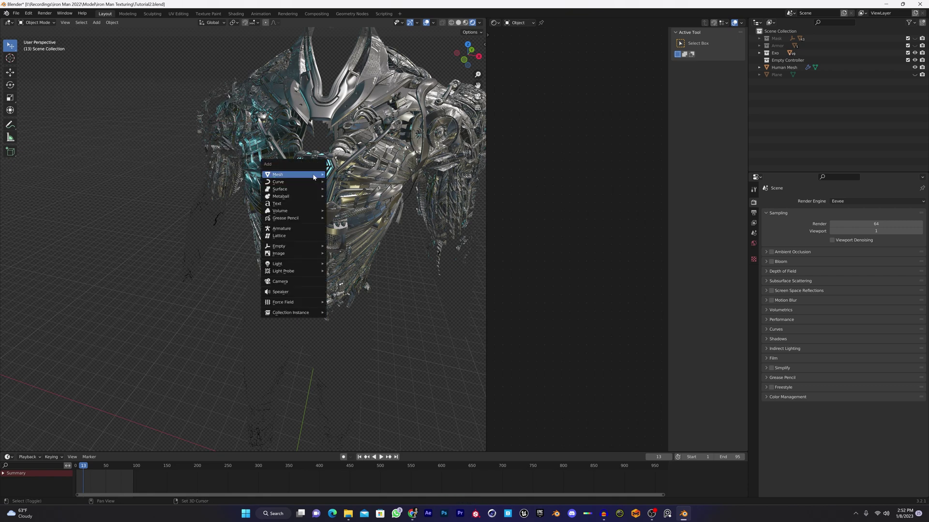
pyautogui.moveTo(301, 252)
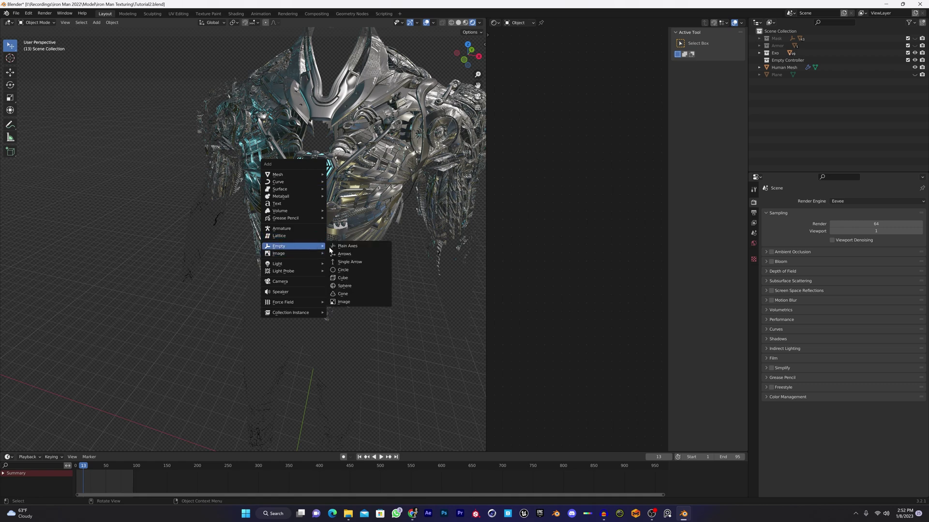
pyautogui.click(365, 247)
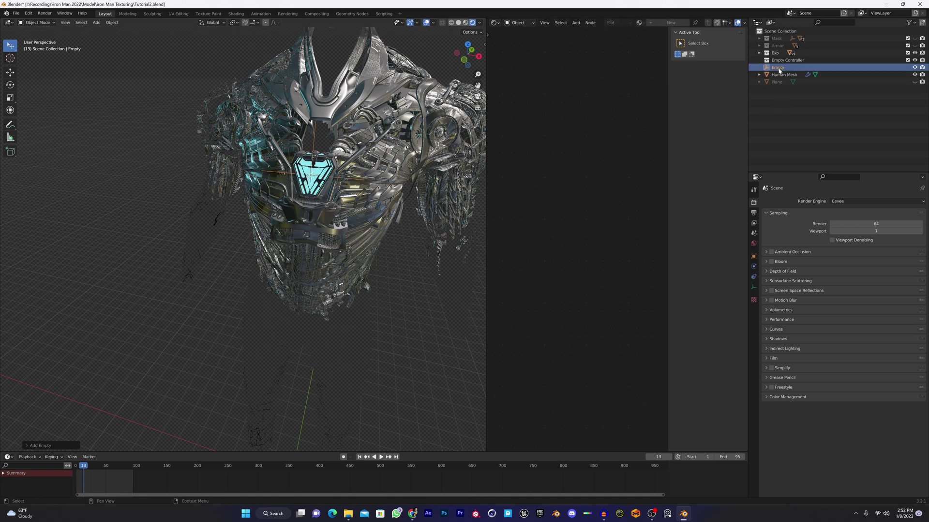
# Select mesh 1 in the Exo collection and bring up The Nano Tech FX group node of its Base exo material
pyautogui.click(759, 53)
pyautogui.click(767, 60)
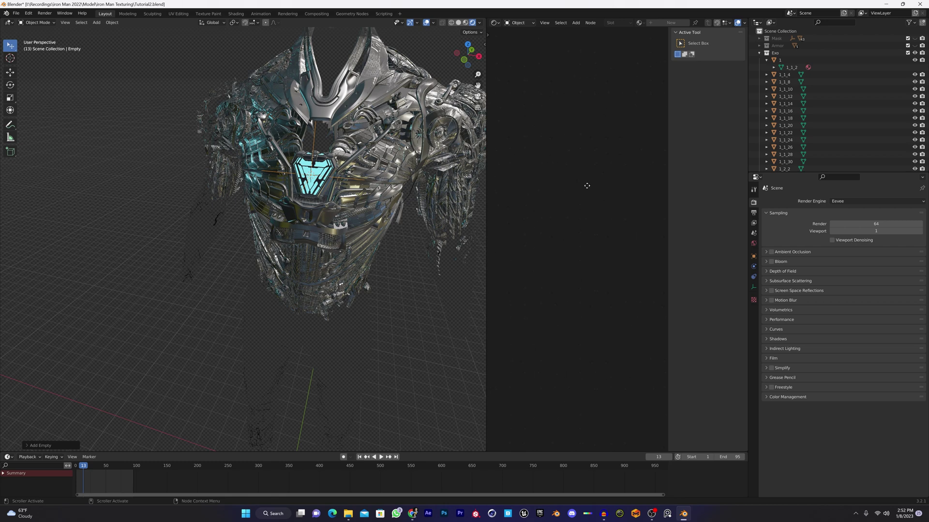
pyautogui.click(780, 60)
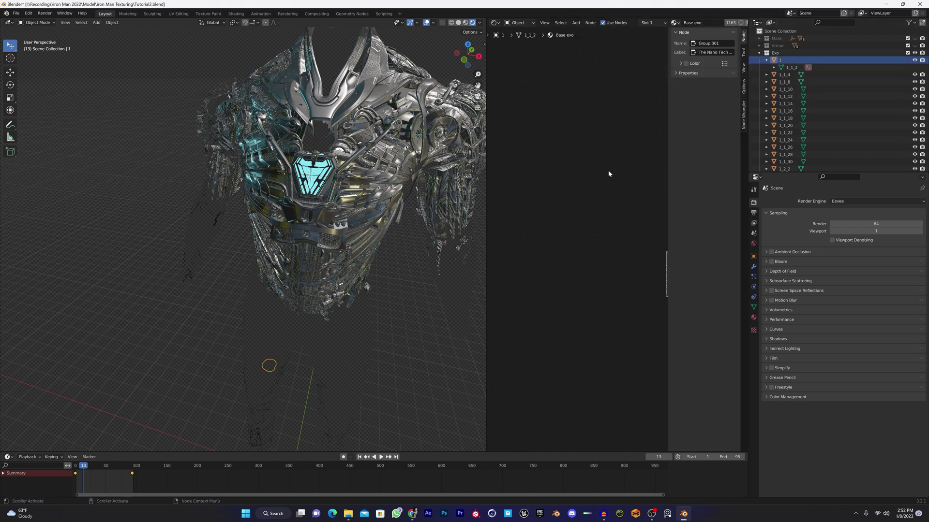
pyautogui.moveTo(608, 174); pyautogui.dragTo(545, 153, button='middle')
pyautogui.scroll(12, 599, 246)
pyautogui.moveTo(611, 250); pyautogui.dragTo(475, 214, button='middle')
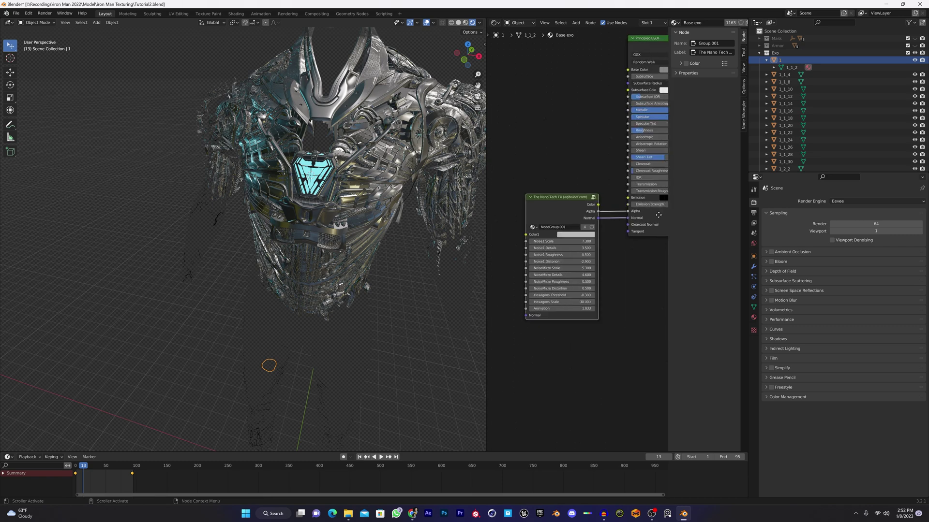
pyautogui.scroll(5, 629, 235)
pyautogui.moveTo(589, 206); pyautogui.dragTo(604, 193, button='middle')
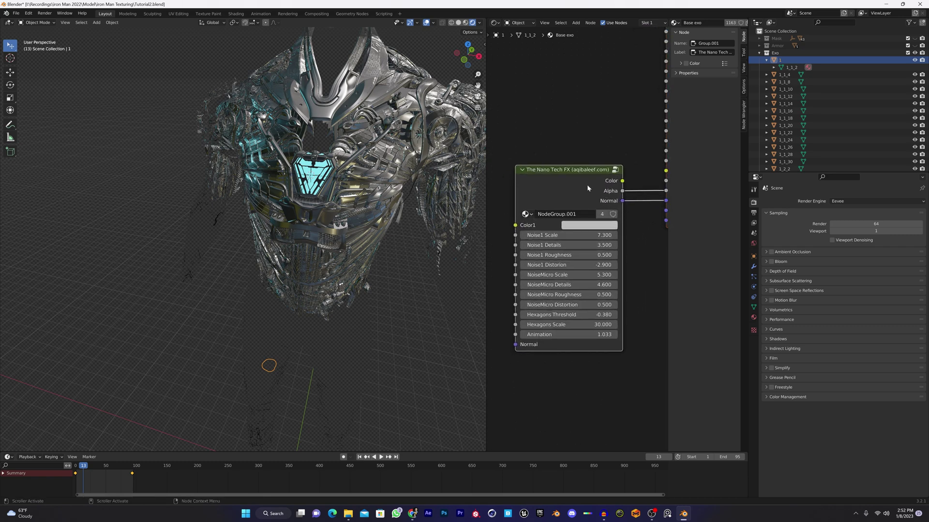
pyautogui.scroll(-1, 587, 184)
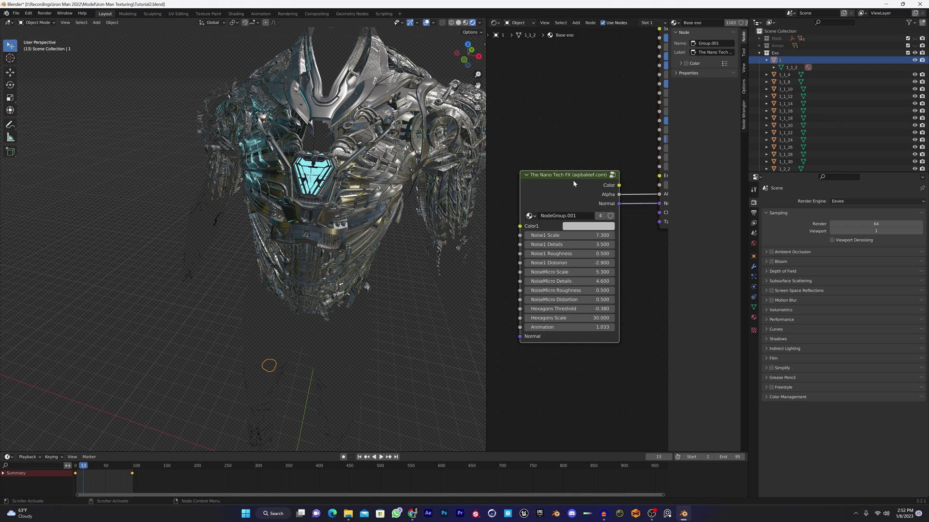
# Open The Nano Tech FX group for editing and clear the object references from both Texture Coordinate nodes feeding the Subtract node
pyautogui.press('Tab')
pyautogui.scroll(-11, 568, 182)
pyautogui.moveTo(567, 182); pyautogui.dragTo(563, 220, button='middle')
pyautogui.scroll(5, 608, 222)
pyautogui.scroll(-5, 609, 239)
pyautogui.moveTo(609, 241); pyautogui.dragTo(682, 284, button='middle')
pyautogui.scroll(4, 666, 224)
pyautogui.moveTo(665, 224); pyautogui.dragTo(681, 163, button='middle')
pyautogui.scroll(6, 578, 243)
pyautogui.moveTo(578, 243); pyautogui.dragTo(615, 241, button='middle')
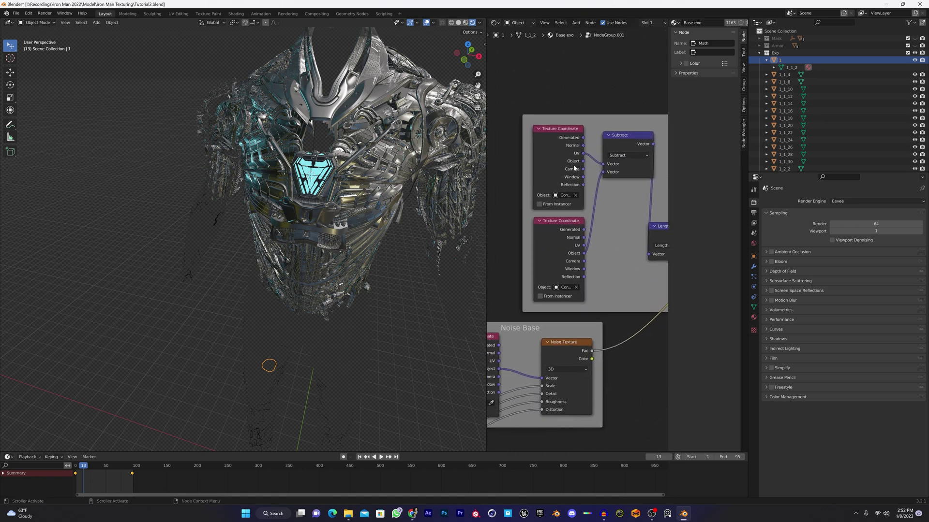
pyautogui.scroll(5, 573, 165)
pyautogui.moveTo(572, 174); pyautogui.dragTo(577, 188, button='middle')
pyautogui.click(580, 187)
pyautogui.click(581, 322)
# Assign the Empty as the object of the lower Texture Coordinate node that uses the Object output
pyautogui.click(759, 53)
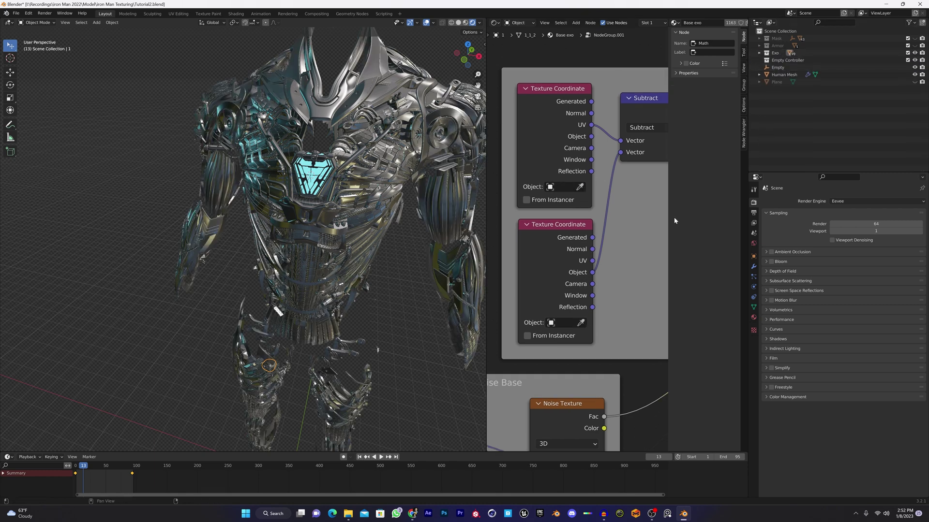
pyautogui.click(580, 323)
pyautogui.click(781, 66)
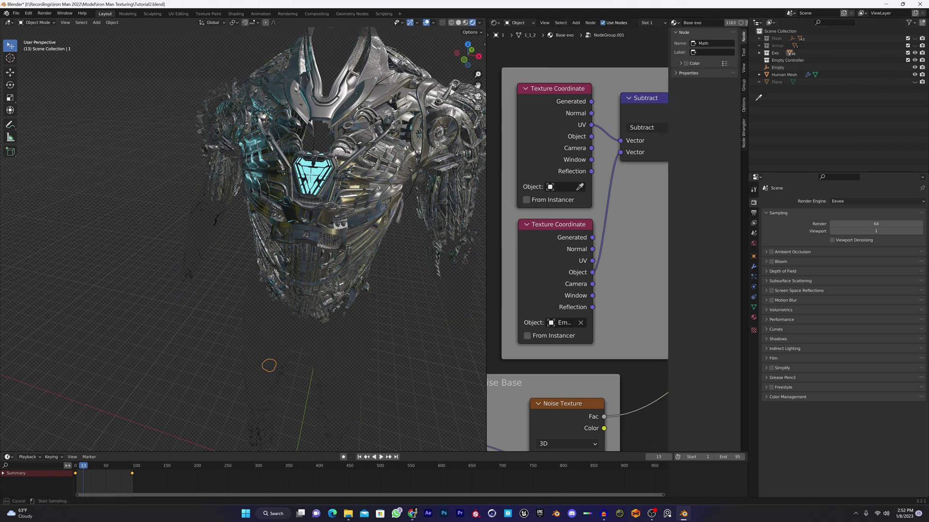
# Try moving the Empty at the chest reactor to test its control over the nano effect
pyautogui.click(778, 67)
pyautogui.click(822, 67)
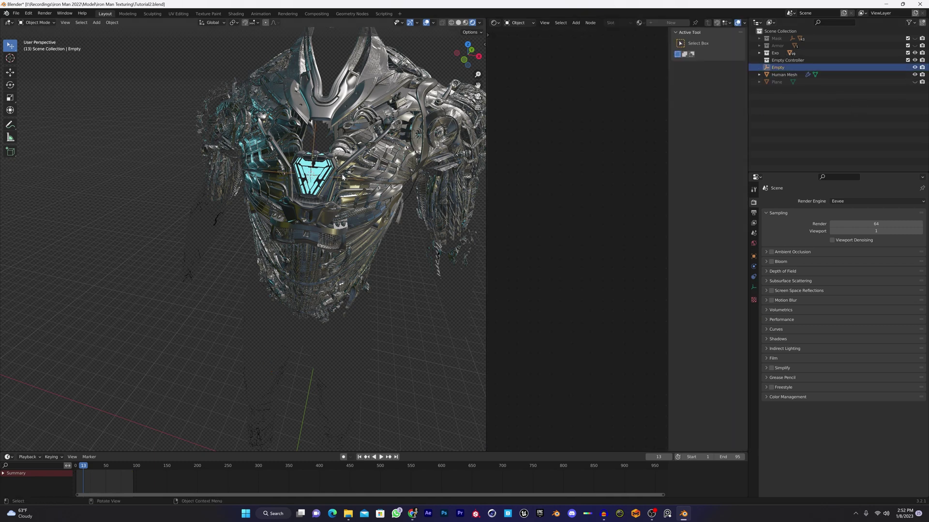
pyautogui.press('g')
pyautogui.rightClick(364, 178)
pyautogui.moveTo(363, 178); pyautogui.dragTo(444, 185, button='middle')
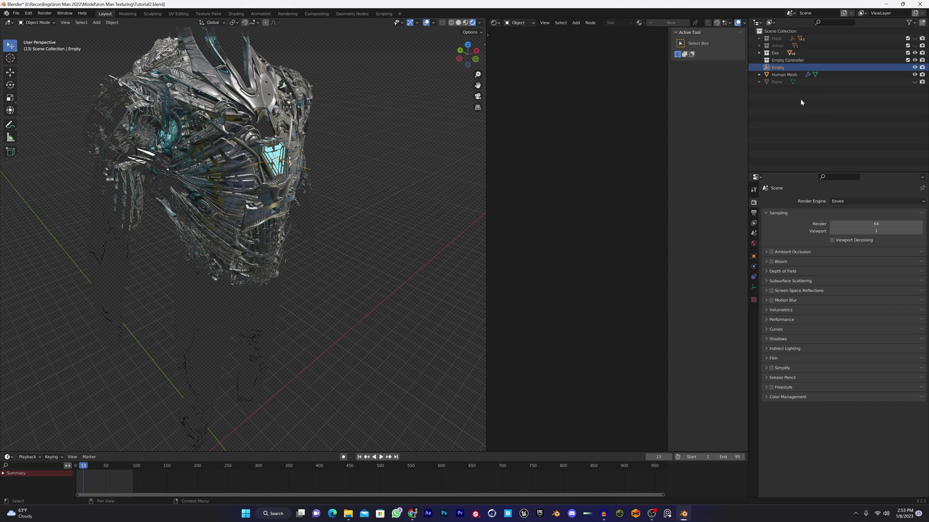
# Reselect mesh 1 in the Exo collection and set The Nano Tech FX node's Animation value to 0.833
pyautogui.click(759, 53)
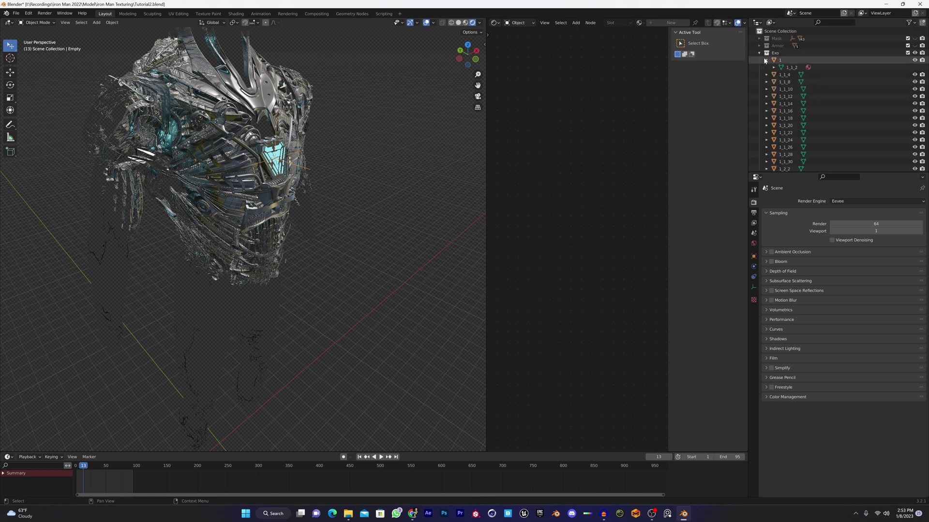
pyautogui.click(766, 61)
pyautogui.click(766, 61)
pyautogui.click(773, 60)
pyautogui.moveTo(589, 144); pyautogui.dragTo(595, 161, button='middle')
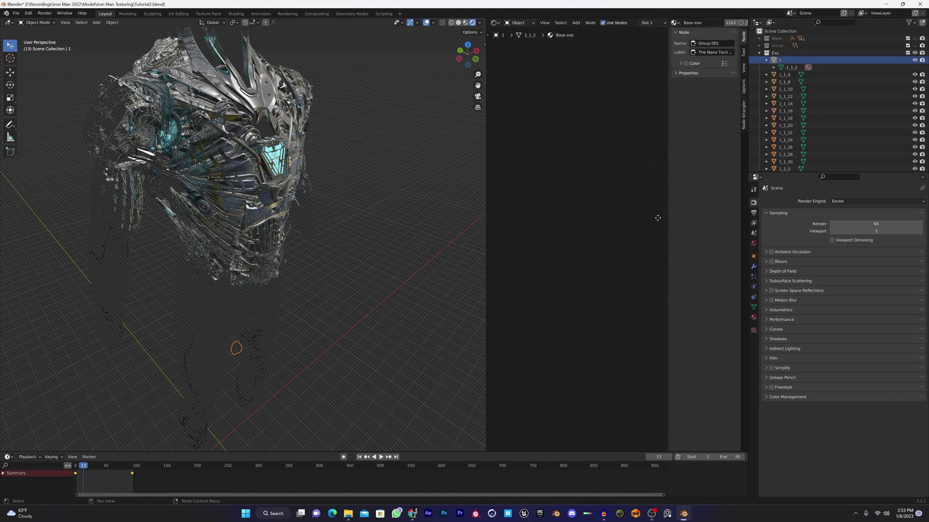
pyautogui.moveTo(654, 109); pyautogui.dragTo(506, 89, button='middle')
pyautogui.scroll(5, 572, 250)
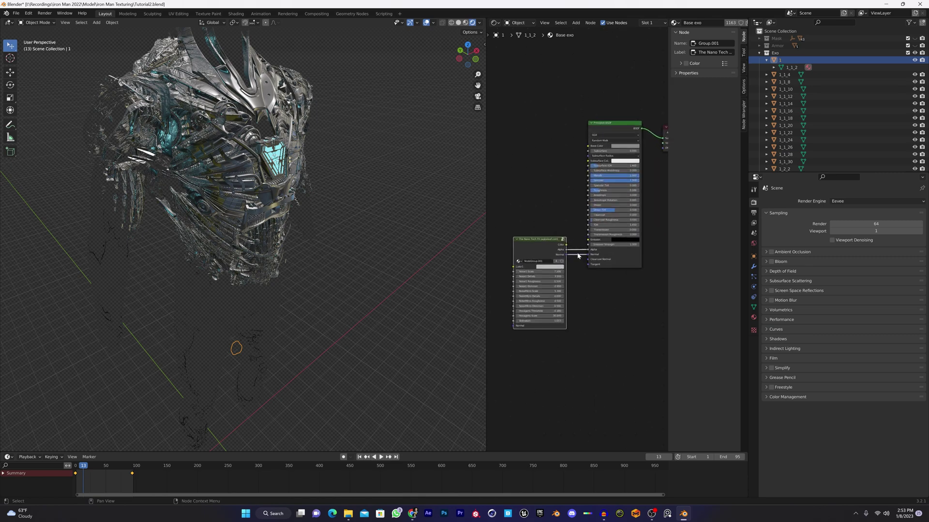
pyautogui.scroll(3, 579, 256)
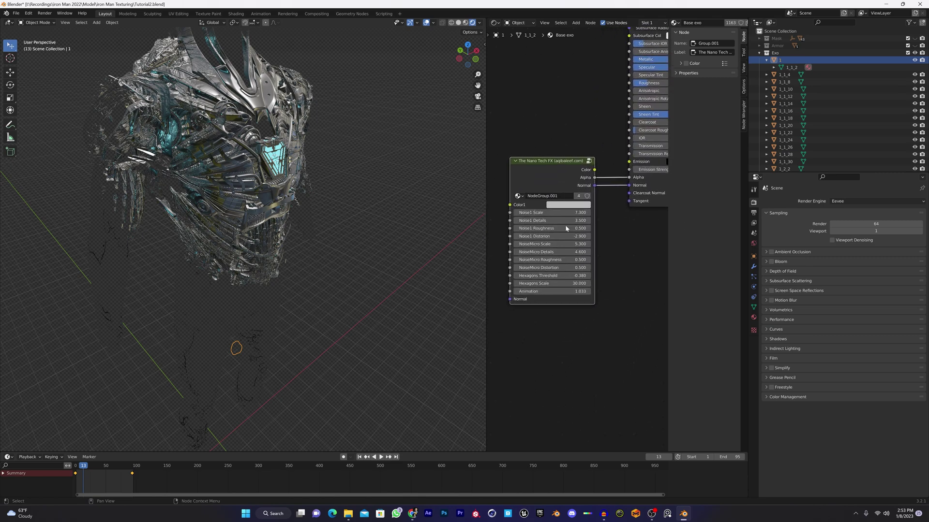
pyautogui.moveTo(552, 291)
pyautogui.mouseDown()
pyautogui.moveTo(629, 291)
pyautogui.moveTo(552, 291)
pyautogui.mouseUp()
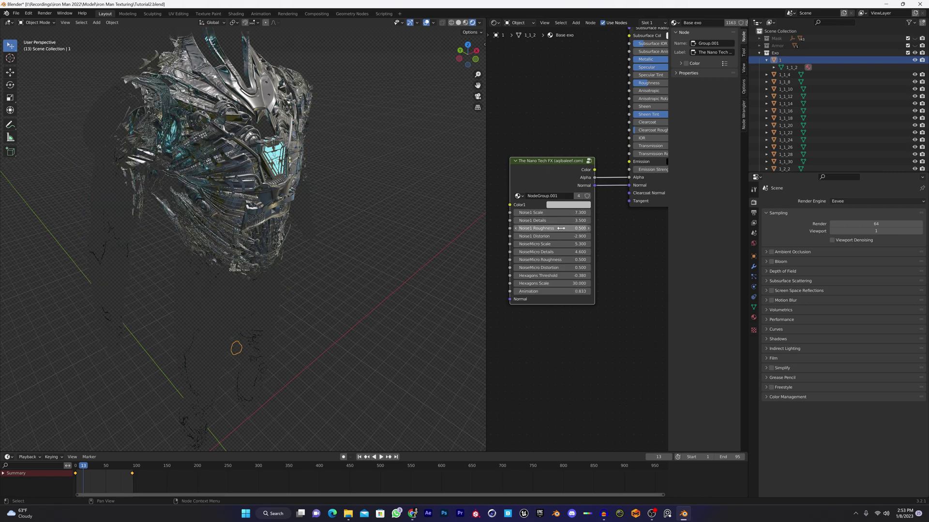
# Ungroup The Nano Tech FX node and move the ungrouped nodes away from the Principled BSDF they overlap
pyautogui.rightClick(550, 161)
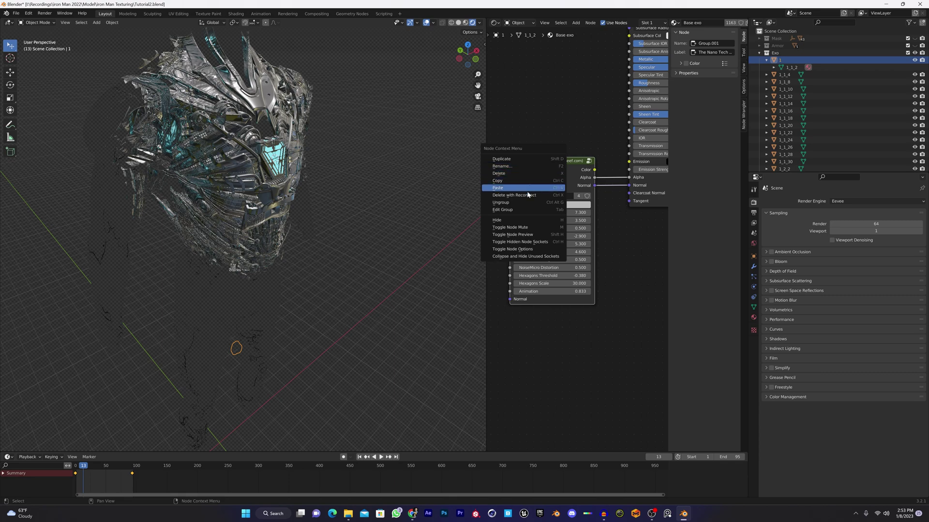
pyautogui.rightClick(570, 167)
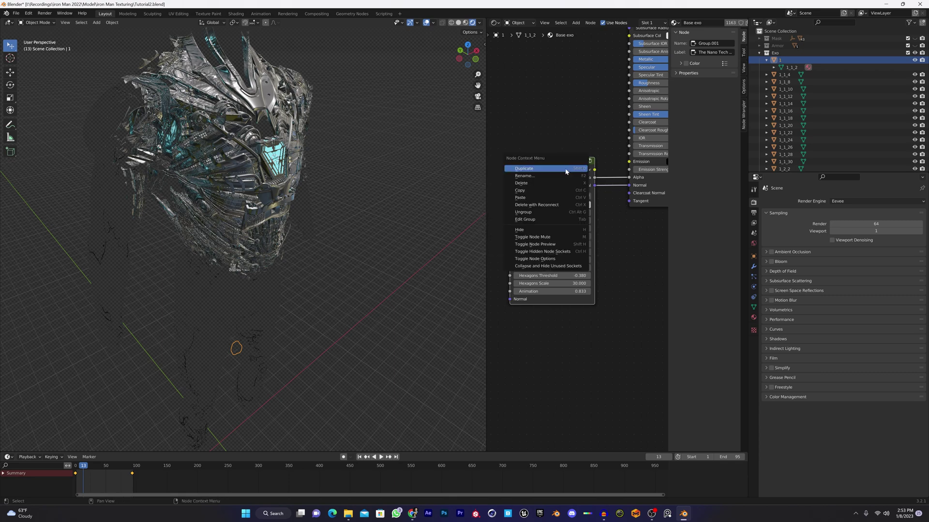
pyautogui.click(539, 213)
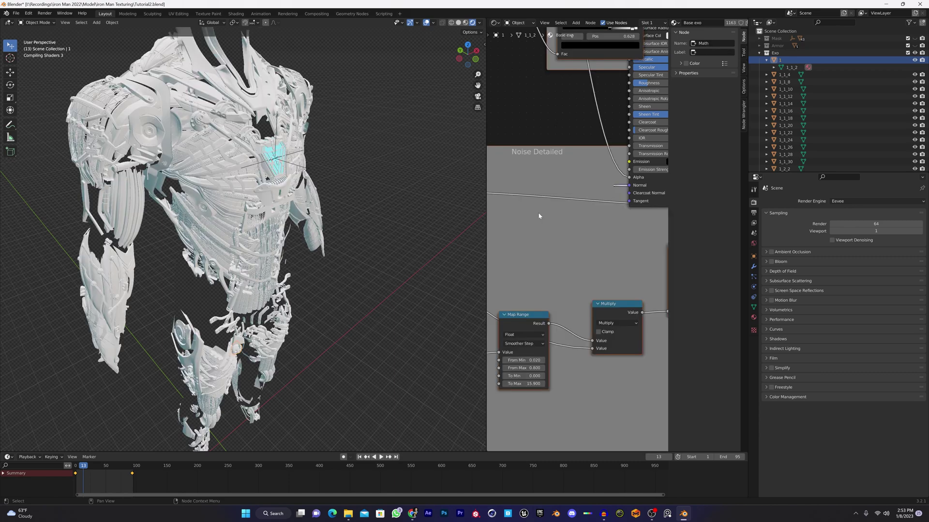
pyautogui.scroll(-3, 557, 203)
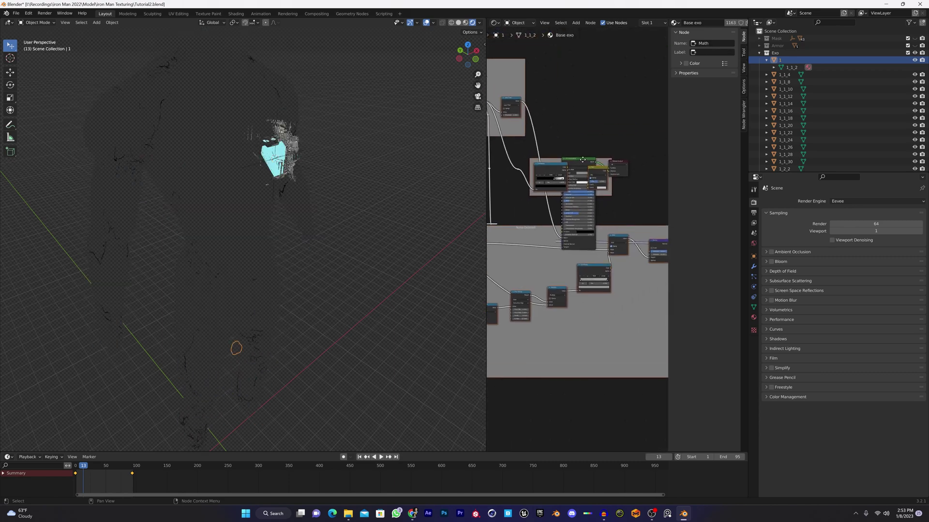
pyautogui.moveTo(586, 160); pyautogui.dragTo(563, 160, button='middle')
pyautogui.press('g')
pyautogui.click(477, 190)
# Clear the keyframes from the Value input of the Subtract math node
pyautogui.moveTo(642, 153); pyautogui.dragTo(564, 229, button='middle')
pyautogui.scroll(1, 572, 159)
pyautogui.click(632, 210)
pyautogui.scroll(5, 564, 145)
pyautogui.scroll(3, 577, 92)
pyautogui.moveTo(587, 92); pyautogui.dragTo(561, 142, button='middle')
pyautogui.scroll(3, 551, 150)
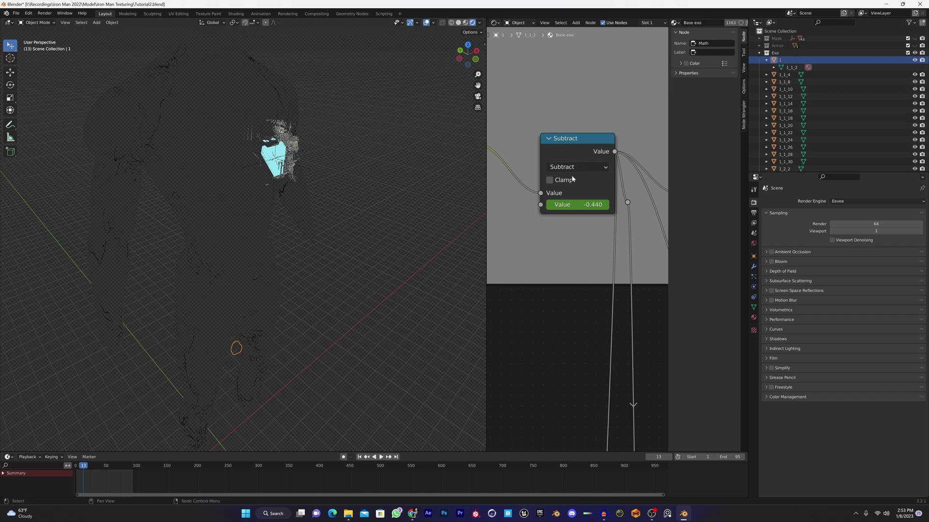
pyautogui.click(578, 205)
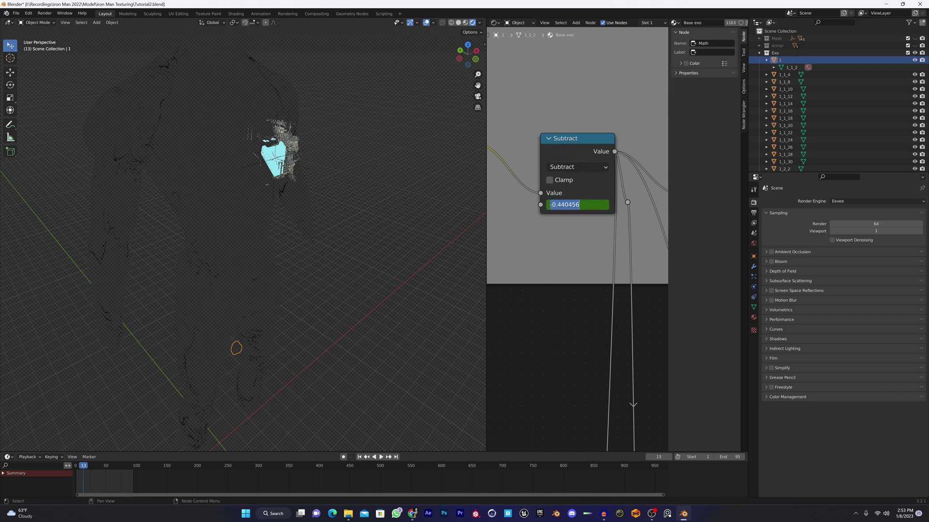
pyautogui.press('Escape')
pyautogui.rightClick(580, 210)
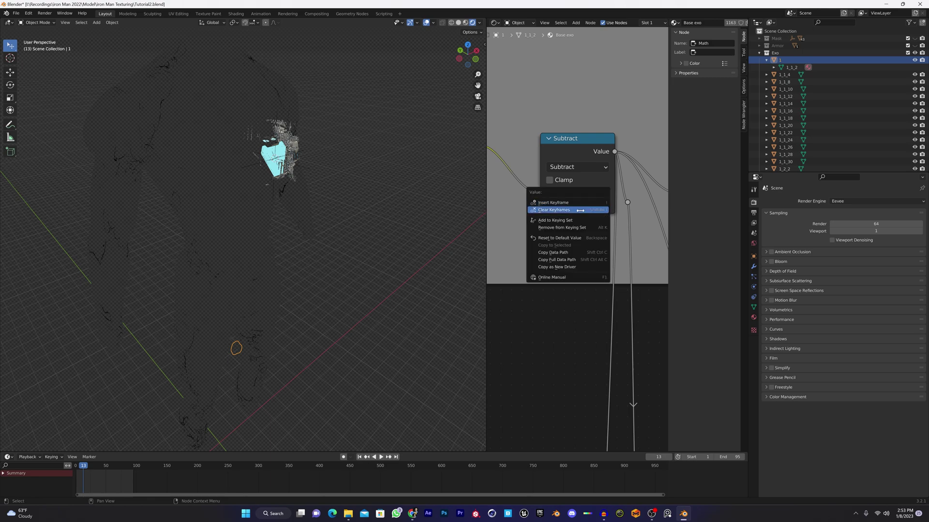
pyautogui.press('Escape')
# Try the Subtract node's Value at 1.06 and settle it on -0.740 to hide the suit
pyautogui.click(578, 205)
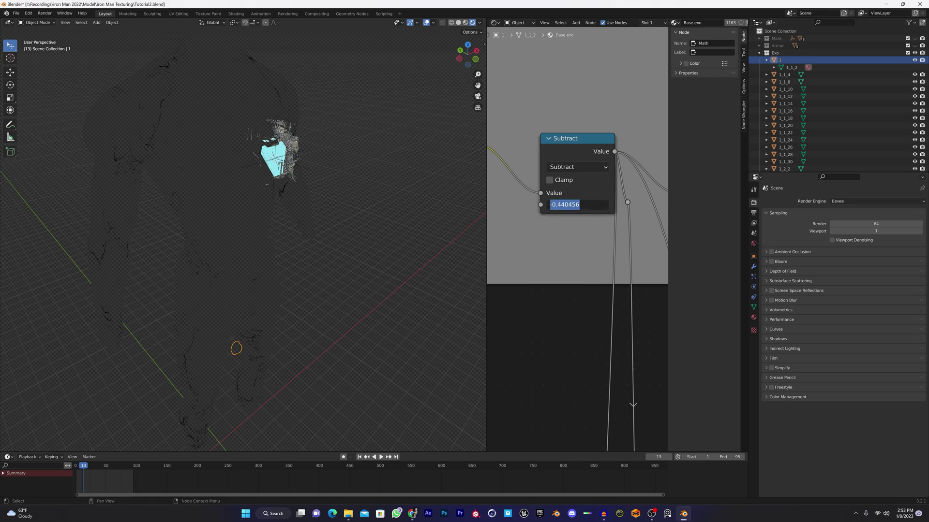
pyautogui.write('1.06')
pyautogui.press('Return')
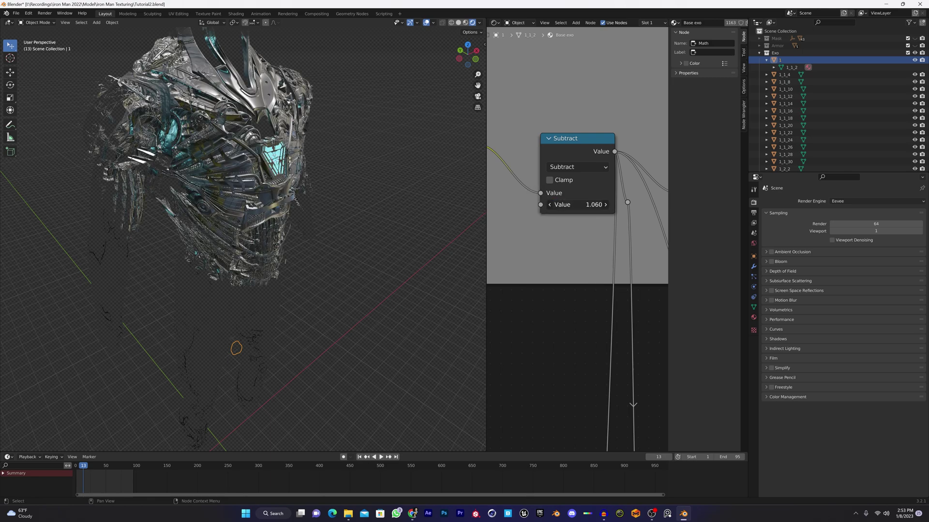
pyautogui.moveTo(579, 205); pyautogui.dragTo(578, 205)
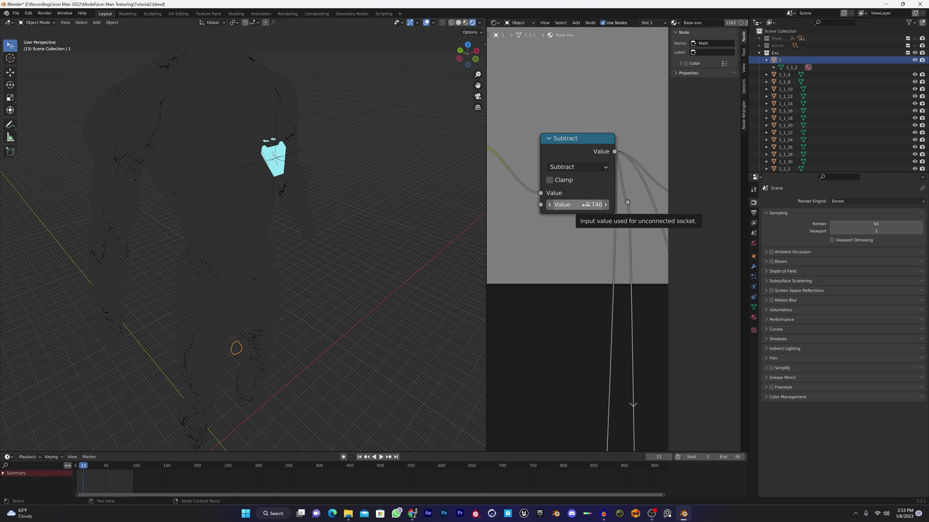
pyautogui.press('i')
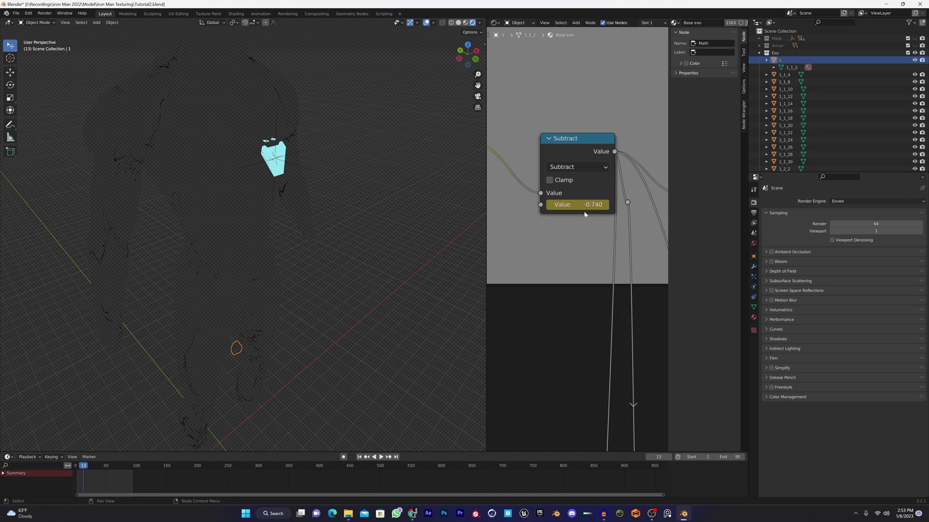
pyautogui.click(397, 457)
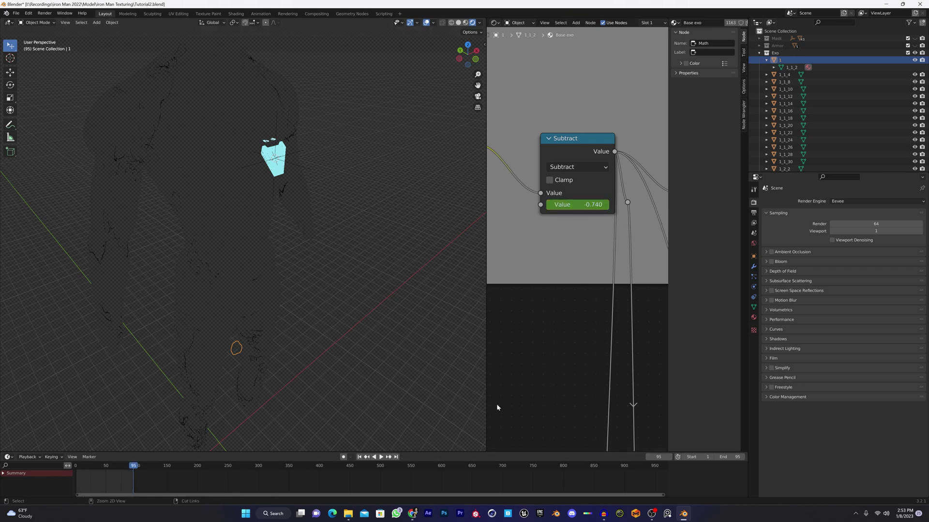
pyautogui.press('Down')
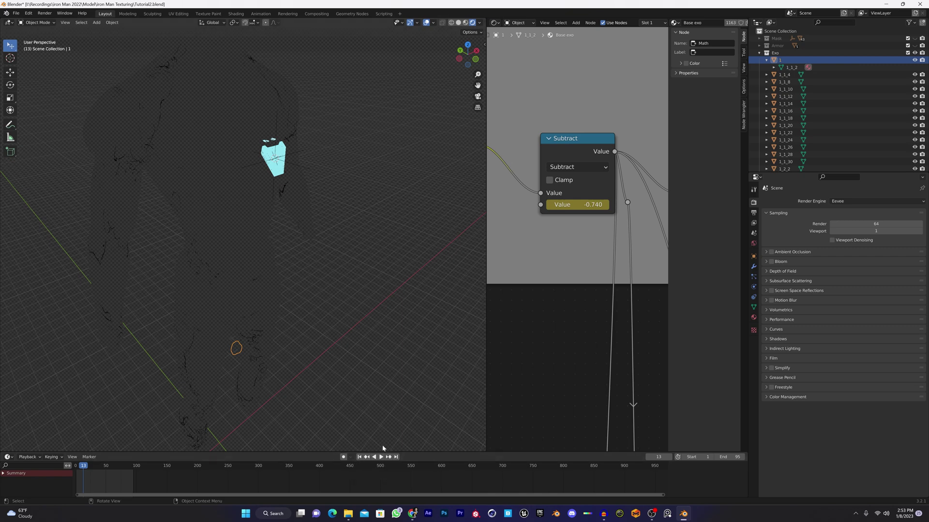
pyautogui.hotkey('ctrl', 'z')
# Set the timeline's end frame to 100 and keyframe the Subtract node's Value of -0.740 at frame 1
pyautogui.click(359, 457)
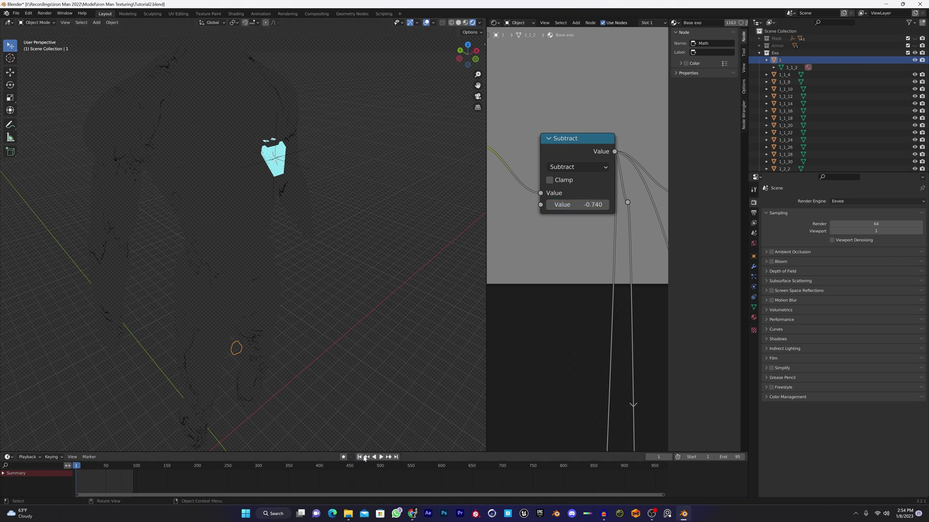
pyautogui.click(728, 457)
pyautogui.press('Return')
pyautogui.press('i')
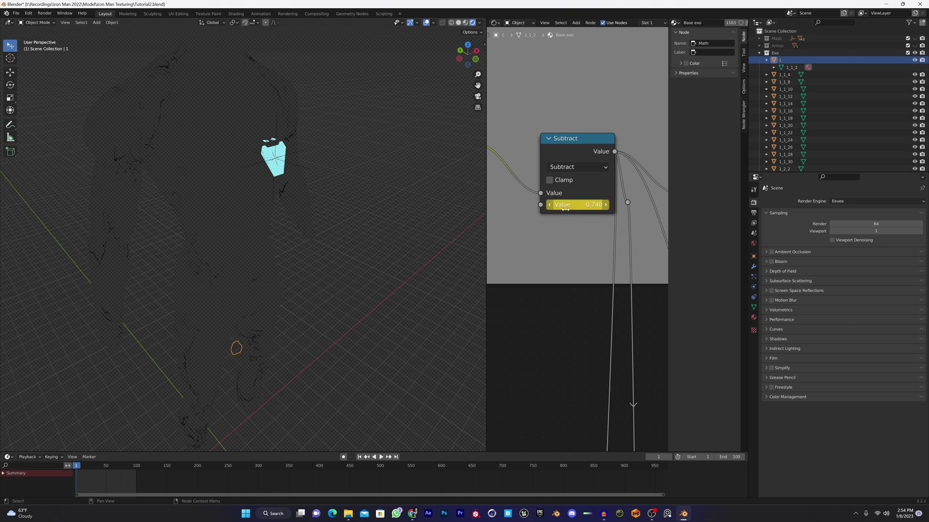
# At frame 100, raise the Subtract node's Value to 3.660 and keyframe it
pyautogui.click(397, 458)
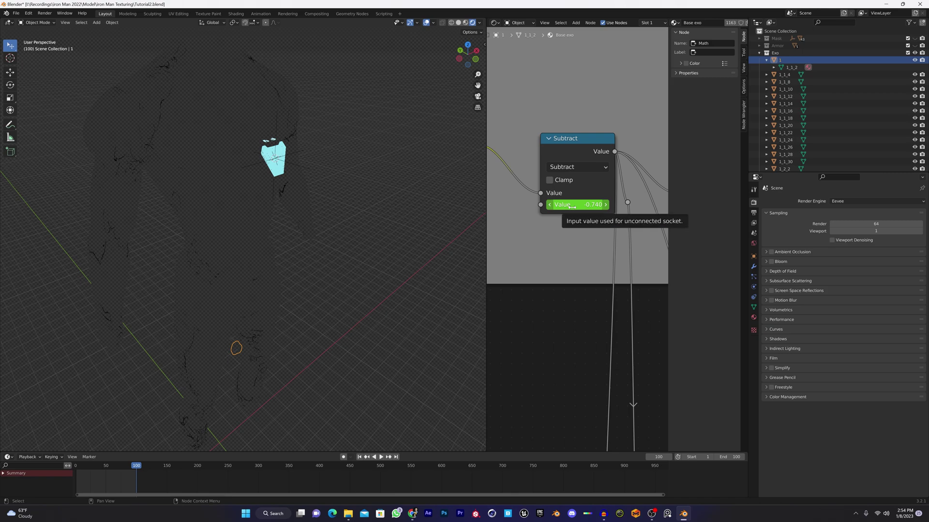
pyautogui.moveTo(572, 205); pyautogui.dragTo(662, 205)
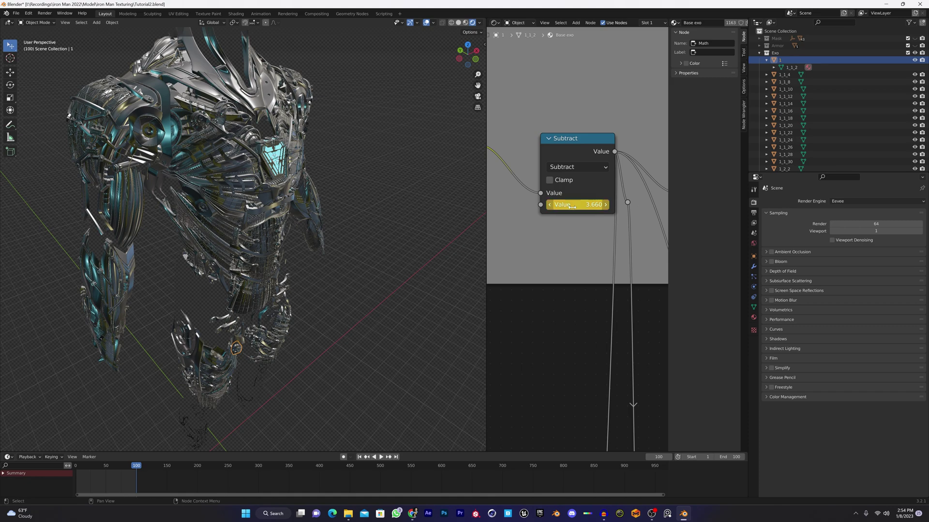
# Play back the suit-up animation and inspect the exo suit from the front and the side
pyautogui.moveTo(159, 261); pyautogui.dragTo(343, 429, button='middle')
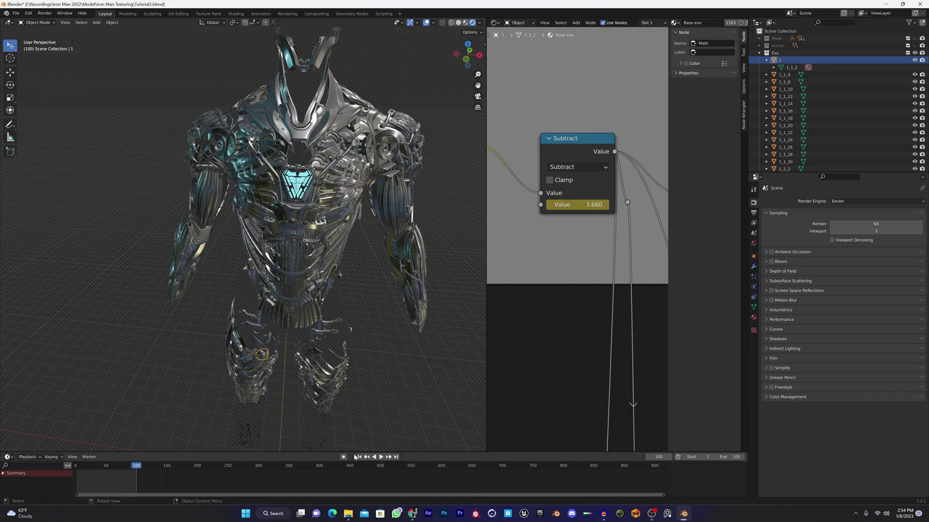
pyautogui.click(383, 457)
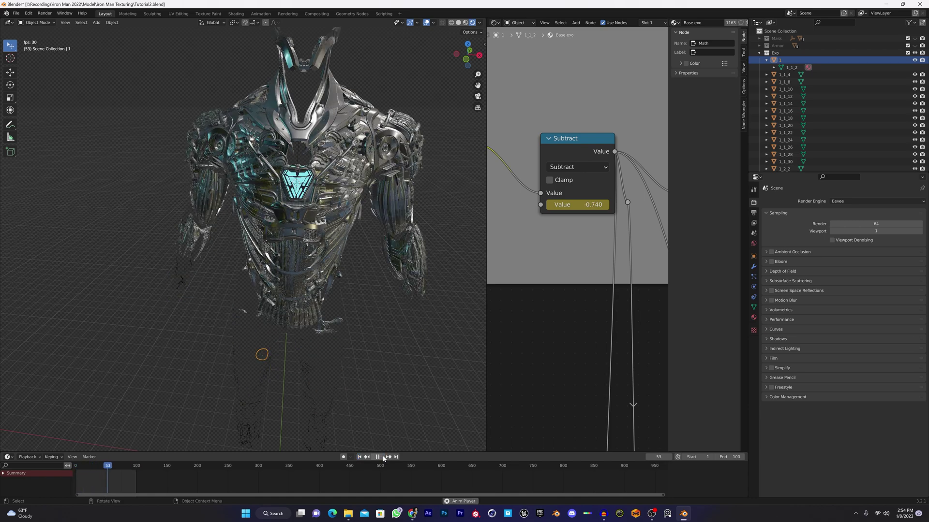
pyautogui.press('space')
pyautogui.moveTo(364, 346); pyautogui.dragTo(338, 290, button='middle')
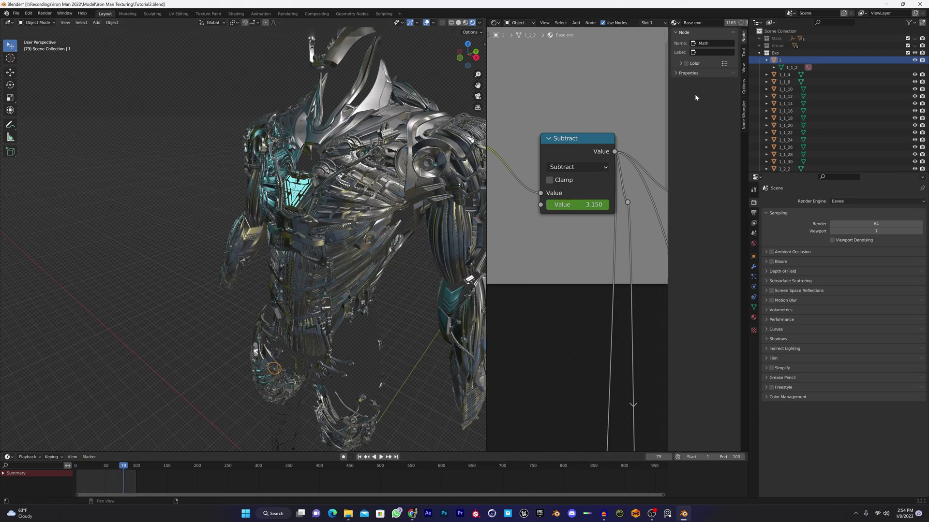
# Collapse the Exo collection, unhide the Armor collection, list its objects and select Armor_Gold
pyautogui.click(760, 54)
pyautogui.moveTo(310, 188)
pyautogui.mouseDown(button='middle')
pyautogui.moveTo(333, 167)
pyautogui.moveTo(325, 197)
pyautogui.mouseUp(button='middle')
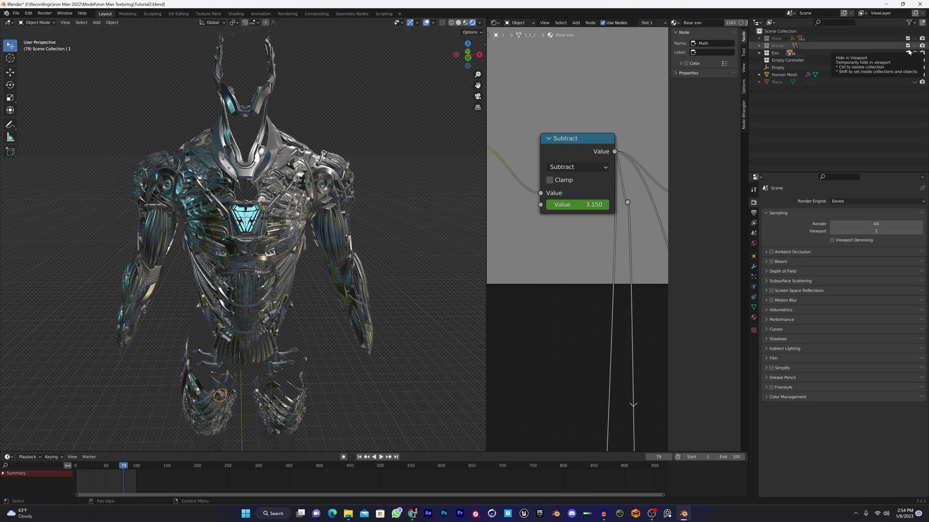
pyautogui.click(914, 46)
pyautogui.click(759, 46)
pyautogui.click(783, 54)
pyautogui.moveTo(379, 160); pyautogui.dragTo(298, 171, button='middle')
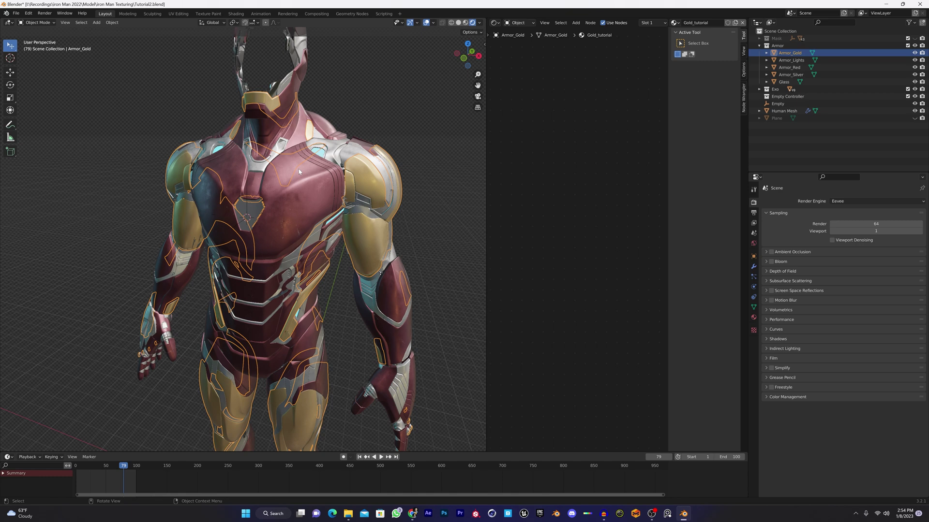
# Add a copy of the Nano Tech FX group node to Armor_Red's material and place it beside the Principled BSDF
pyautogui.click(788, 68)
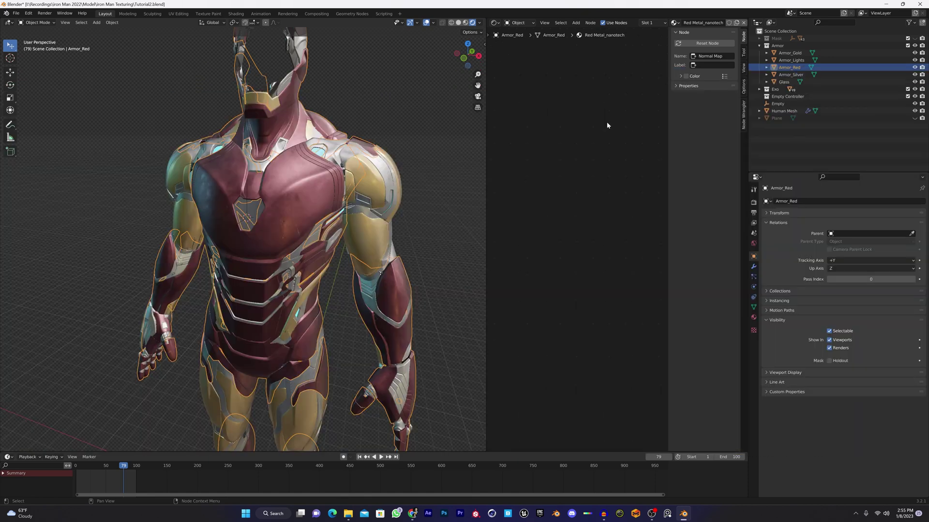
pyautogui.scroll(-5, 607, 125)
pyautogui.moveTo(593, 162); pyautogui.dragTo(613, 57, button='middle')
pyautogui.scroll(4, 590, 191)
pyautogui.scroll(2, 590, 193)
pyautogui.moveTo(591, 236); pyautogui.dragTo(554, 101, button='middle')
pyautogui.scroll(4, 582, 174)
pyautogui.moveTo(582, 174); pyautogui.dragTo(588, 136, button='middle')
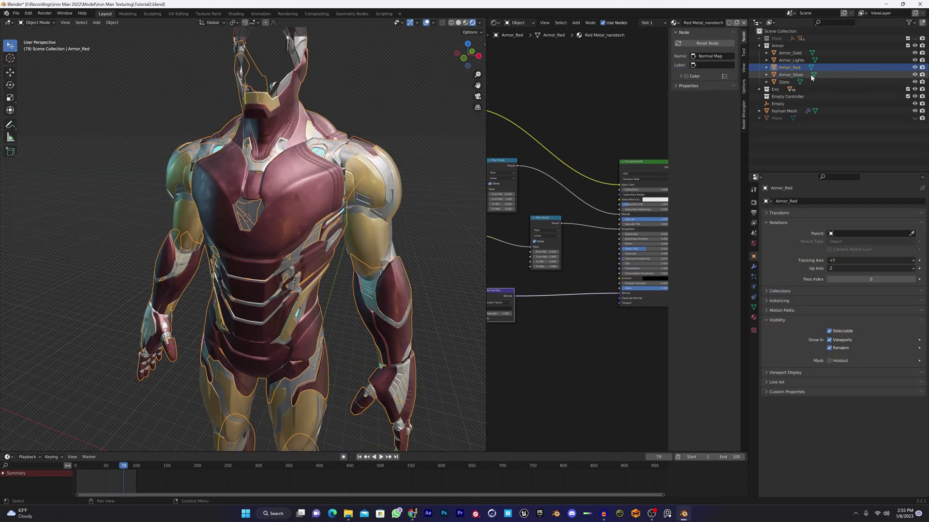
pyautogui.click(589, 324)
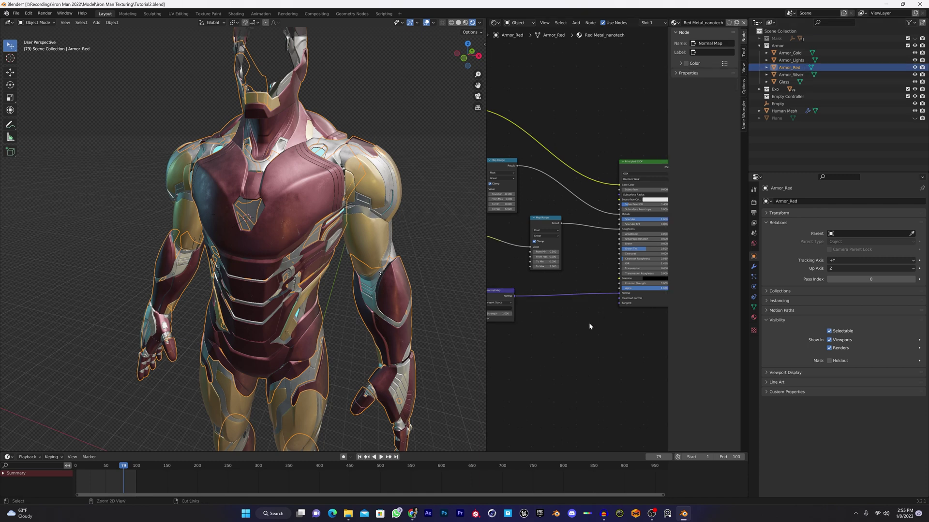
pyautogui.scroll(-6, 596, 312)
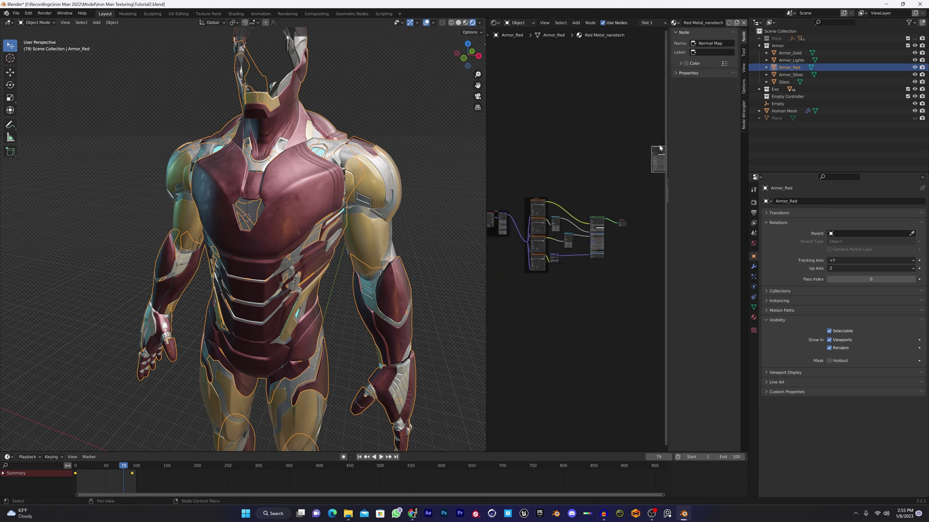
pyautogui.moveTo(657, 152); pyautogui.dragTo(577, 269)
pyautogui.scroll(5, 577, 269)
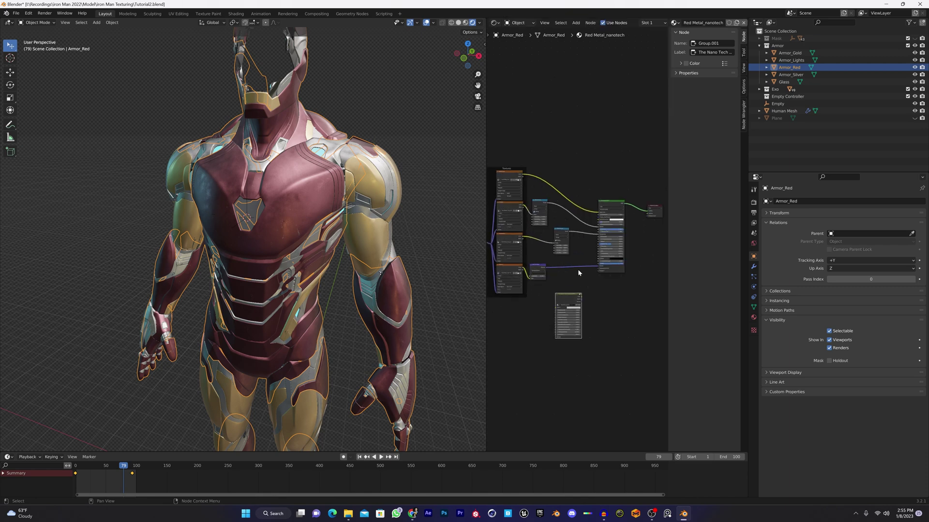
pyautogui.scroll(2, 571, 356)
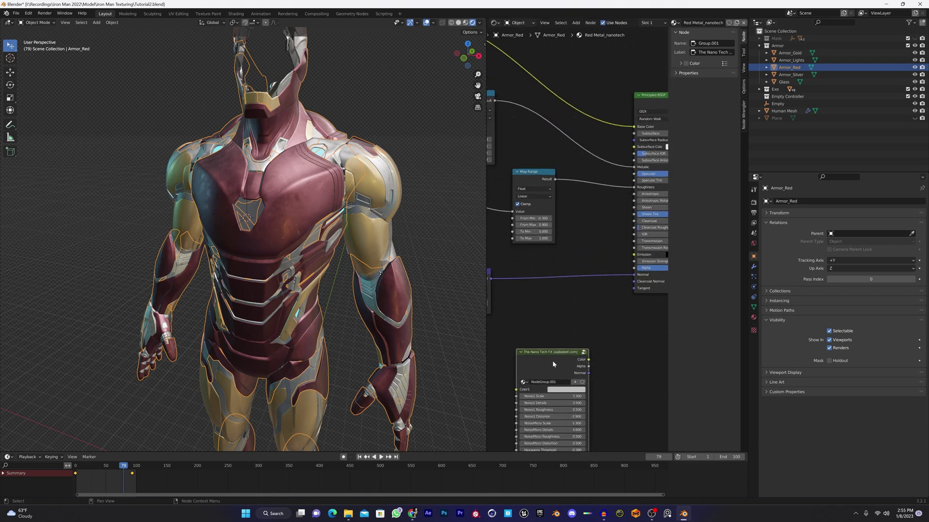
pyautogui.moveTo(554, 359); pyautogui.dragTo(635, 284)
pyautogui.moveTo(499, 290)
pyautogui.mouseDown(button='middle')
pyautogui.moveTo(626, 243)
pyautogui.moveTo(503, 245)
pyautogui.mouseUp(button='middle')
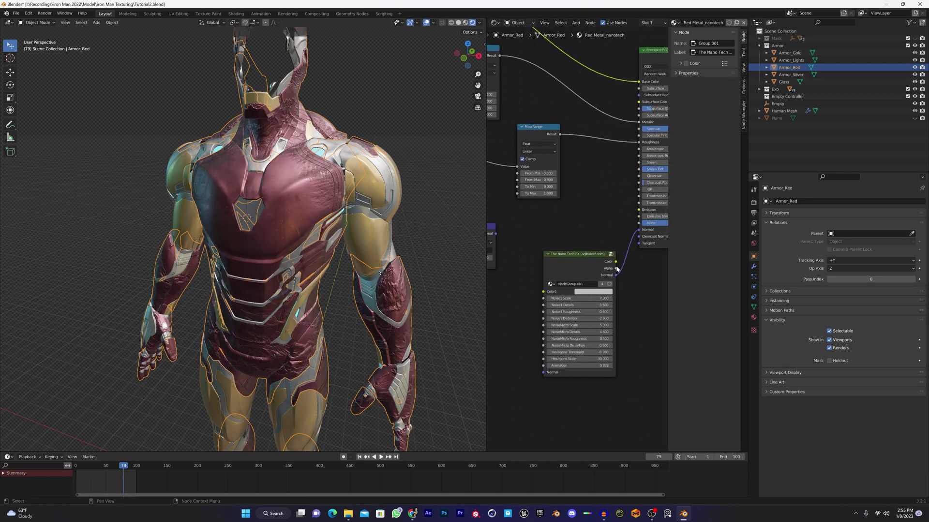
# Link Armor_Red's Normal Map into the Nano Tech FX node, its Normal and Alpha into the Principled BSDF, and set Animation to 0.033
pyautogui.moveTo(616, 268); pyautogui.dragTo(639, 224)
pyautogui.moveTo(532, 238); pyautogui.dragTo(581, 165, button='middle')
pyautogui.moveTo(545, 164); pyautogui.dragTo(600, 306)
pyautogui.moveTo(635, 188); pyautogui.dragTo(577, 210, button='middle')
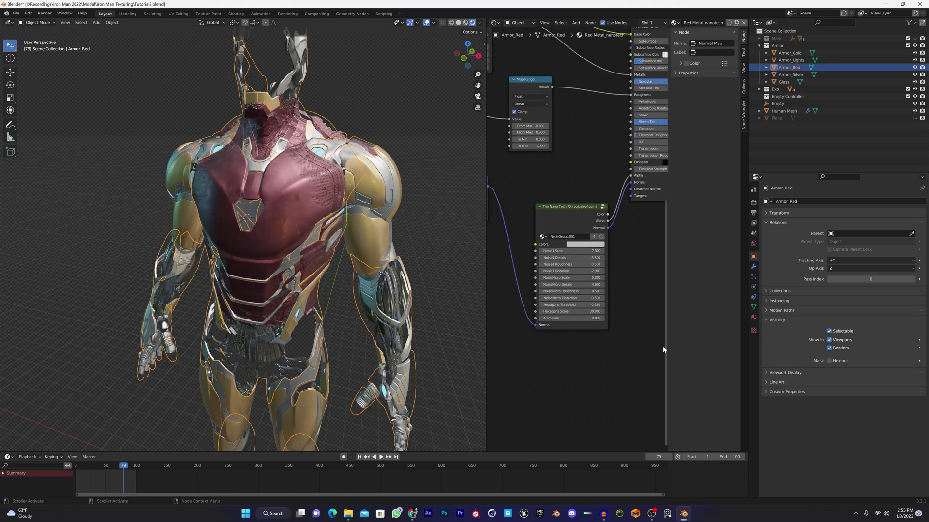
pyautogui.moveTo(372, 290); pyautogui.dragTo(239, 267, button='middle')
pyautogui.moveTo(567, 318)
pyautogui.mouseDown()
pyautogui.moveTo(588, 319)
pyautogui.moveTo(532, 318)
pyautogui.moveTo(587, 319)
pyautogui.moveTo(561, 319)
pyautogui.mouseUp()
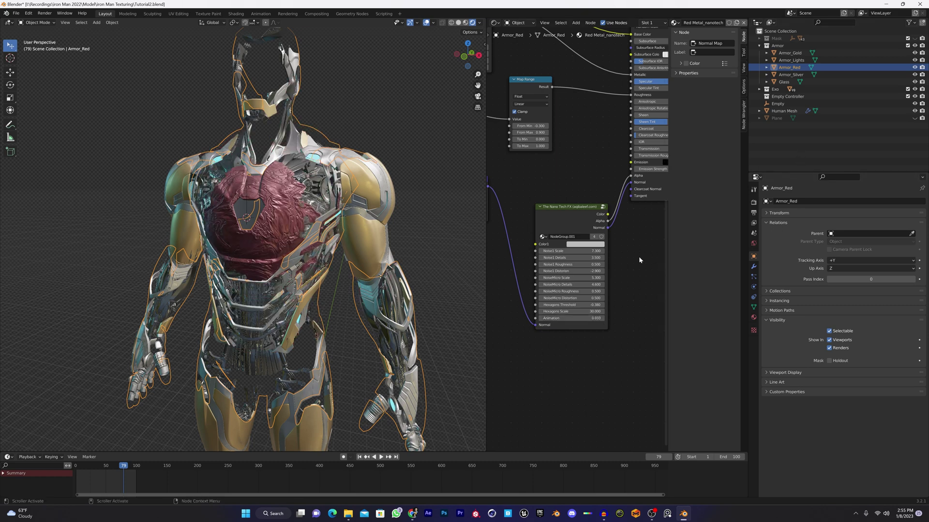
# Paste the Nano Tech FX group node into Armor_Gold's material and position it below the Principled BSDF
pyautogui.click(781, 54)
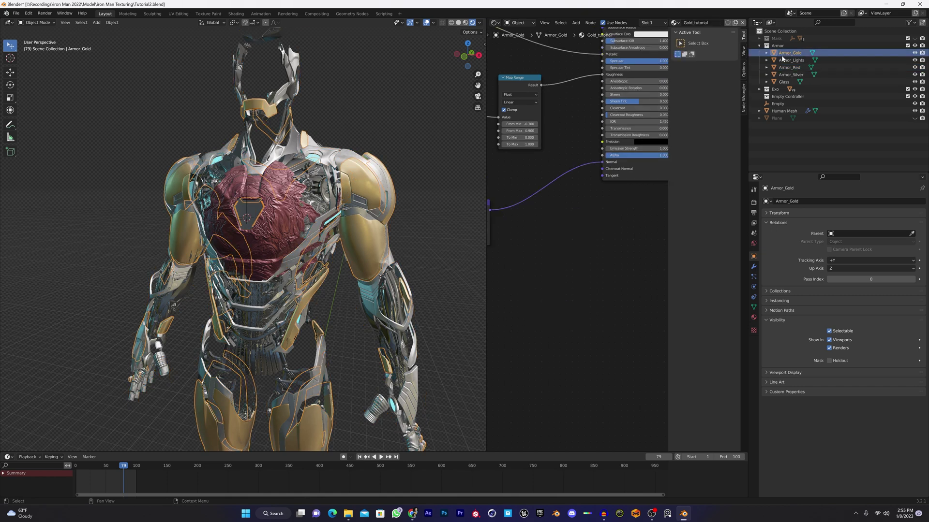
pyautogui.moveTo(571, 159)
pyautogui.mouseDown(button='middle')
pyautogui.moveTo(554, 172)
pyautogui.moveTo(568, 152)
pyautogui.mouseUp(button='middle')
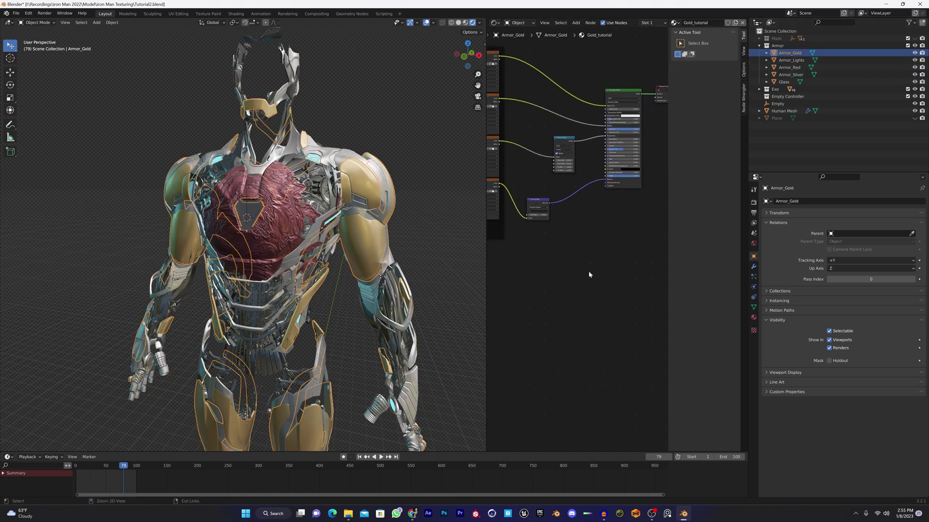
pyautogui.click(915, 54)
pyautogui.click(914, 53)
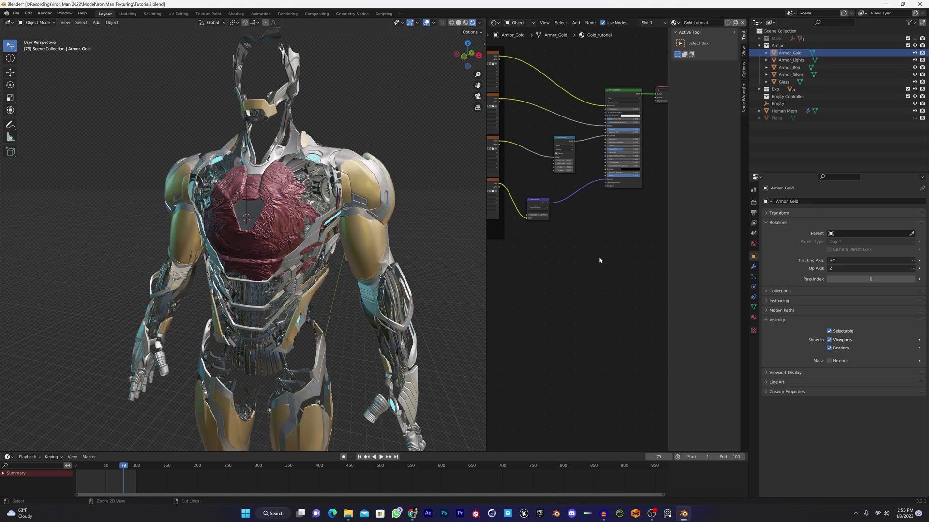
pyautogui.hotkey('ctrl', 'v')
pyautogui.scroll(-2, 600, 260)
pyautogui.moveTo(600, 261); pyautogui.dragTo(507, 260, button='middle')
pyautogui.moveTo(629, 44); pyautogui.dragTo(521, 240)
pyautogui.scroll(3, 520, 241)
pyautogui.moveTo(517, 242); pyautogui.dragTo(613, 235, button='middle')
pyautogui.moveTo(612, 235); pyautogui.dragTo(556, 217)
pyautogui.scroll(2, 597, 190)
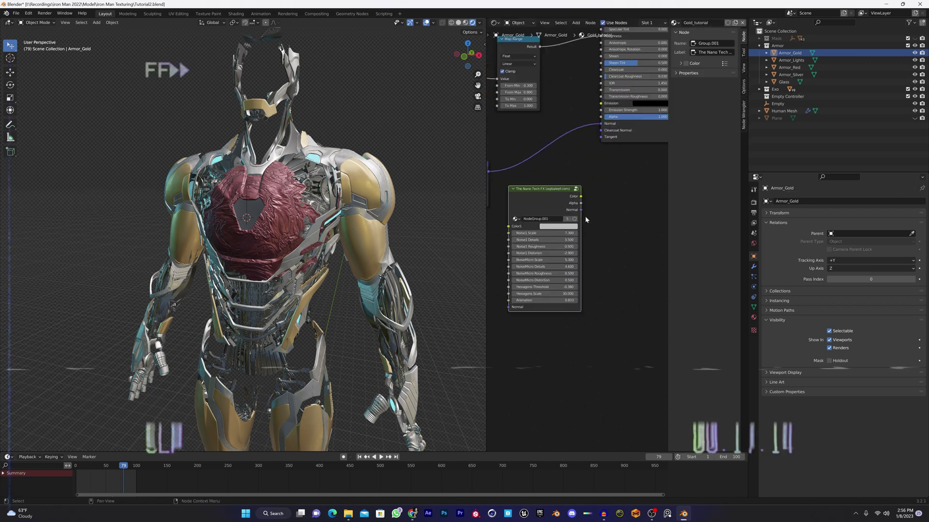
# In Armor_Gold's material, route the Normal Map through the Nano Tech FX node and link its Normal and Alpha to the Principled BSDF
pyautogui.moveTo(597, 190); pyautogui.dragTo(598, 226, button='middle')
pyautogui.moveTo(578, 240); pyautogui.dragTo(599, 161)
pyautogui.scroll(-2, 579, 182)
pyautogui.moveTo(505, 185); pyautogui.dragTo(595, 176, button='middle')
pyautogui.moveTo(599, 193); pyautogui.dragTo(615, 294)
pyautogui.scroll(2, 513, 247)
pyautogui.moveTo(623, 210); pyautogui.dragTo(544, 239, button='middle')
pyautogui.moveTo(553, 240); pyautogui.dragTo(551, 179)
# Paste the Nano Tech FX group node into Armor_Silver's material and move it close to the Principled BSDF
pyautogui.click(790, 74)
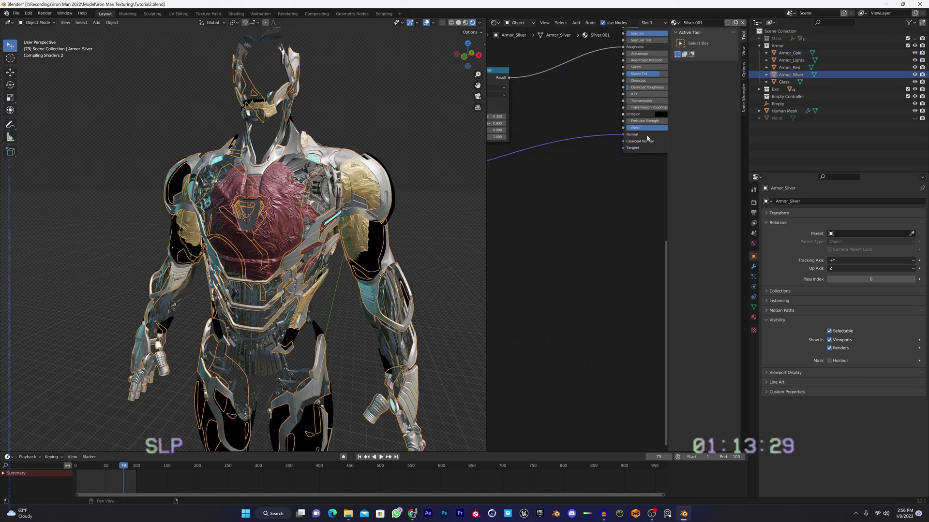
pyautogui.scroll(-5, 595, 209)
pyautogui.hotkey('ctrl', 'v')
pyautogui.scroll(-6, 573, 263)
pyautogui.moveTo(664, 119); pyautogui.dragTo(575, 228)
pyautogui.scroll(9, 578, 234)
pyautogui.scroll(4, 600, 195)
pyautogui.moveTo(596, 194); pyautogui.dragTo(565, 231, button='middle')
# Wire Armor_Silver's Nano Tech FX node between the Normal Map and the Principled BSDF, using its Normal and Alpha outputs
pyautogui.moveTo(564, 227); pyautogui.dragTo(585, 159)
pyautogui.press('g')
pyautogui.click(588, 132)
pyautogui.moveTo(596, 191)
pyautogui.mouseDown(button='middle')
pyautogui.moveTo(632, 188)
pyautogui.moveTo(586, 192)
pyautogui.mouseUp(button='middle')
pyautogui.scroll(-6, 629, 198)
pyautogui.scroll(6, 620, 191)
pyautogui.moveTo(563, 160); pyautogui.dragTo(569, 144)
pyautogui.moveTo(512, 169); pyautogui.dragTo(616, 180, button='middle')
# In the Armor_Lights and Glass materials, link the Nano Tech FX node's Normal and Alpha outputs to the Principled BSDF
pyautogui.click(791, 60)
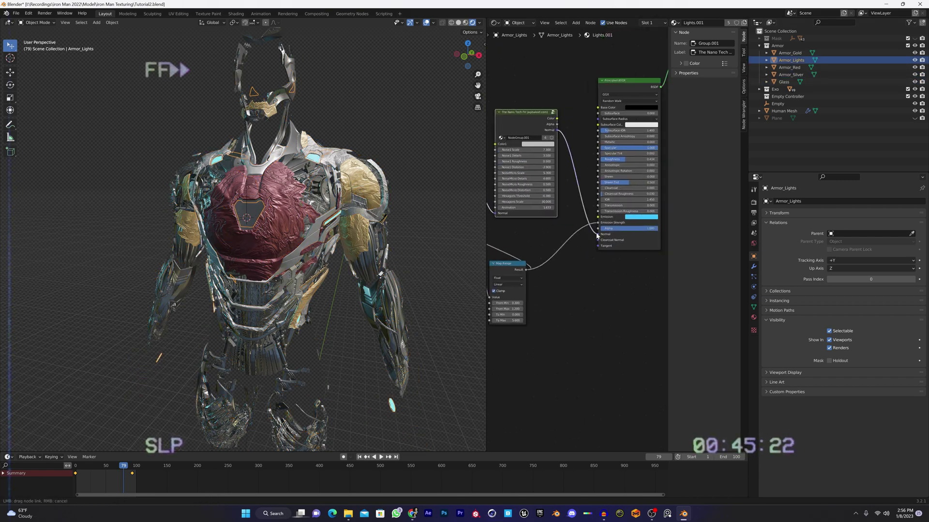
pyautogui.moveTo(557, 130); pyautogui.dragTo(600, 234)
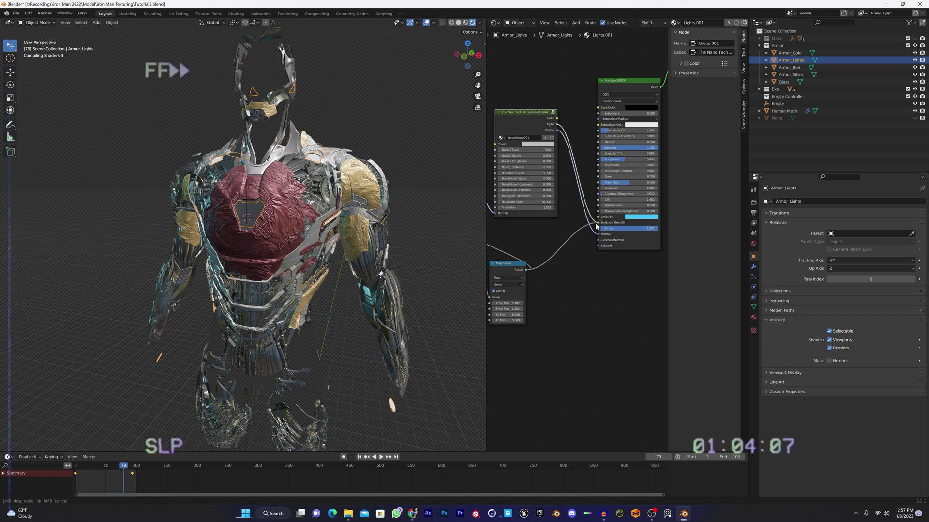
pyautogui.click(783, 82)
pyautogui.moveTo(520, 222); pyautogui.dragTo(599, 230)
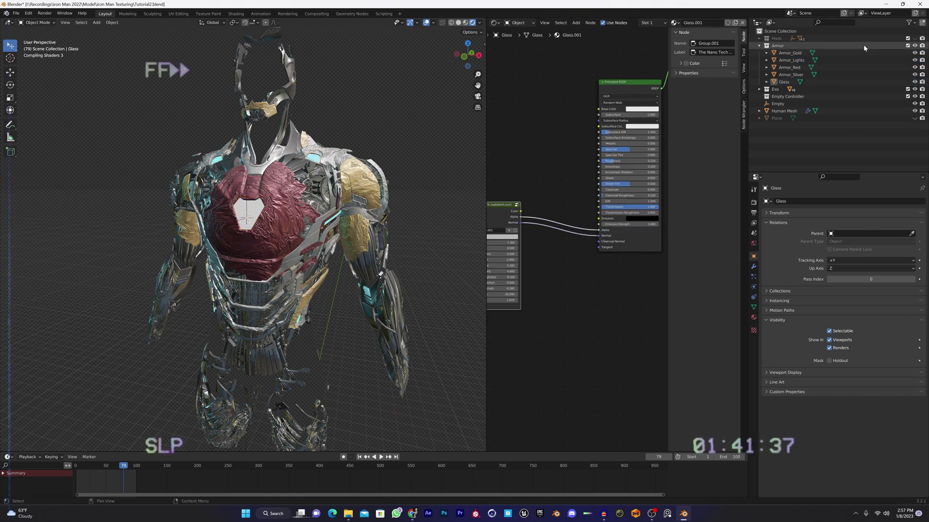
# Select Armor_Red and open its Nano Tech FX node group for editing
pyautogui.click(789, 67)
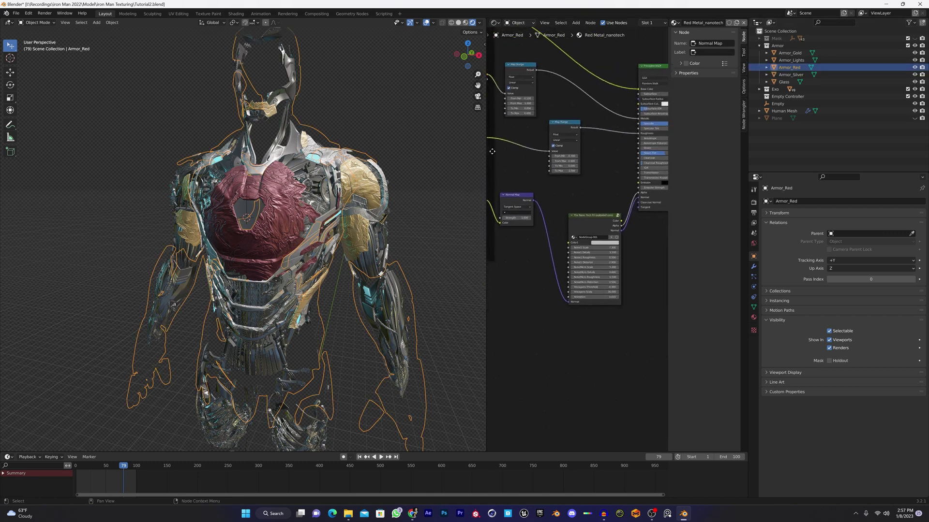
pyautogui.moveTo(610, 228); pyautogui.dragTo(569, 202, button='middle')
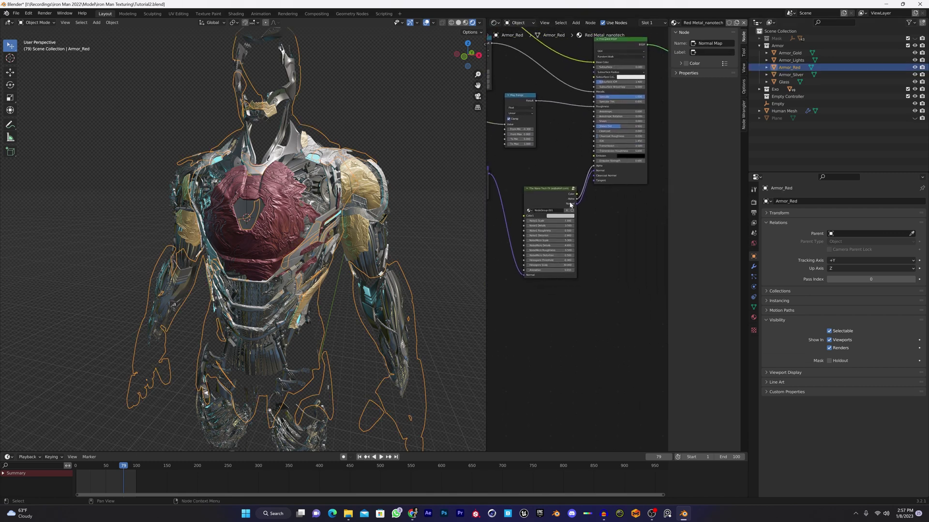
pyautogui.scroll(3, 558, 201)
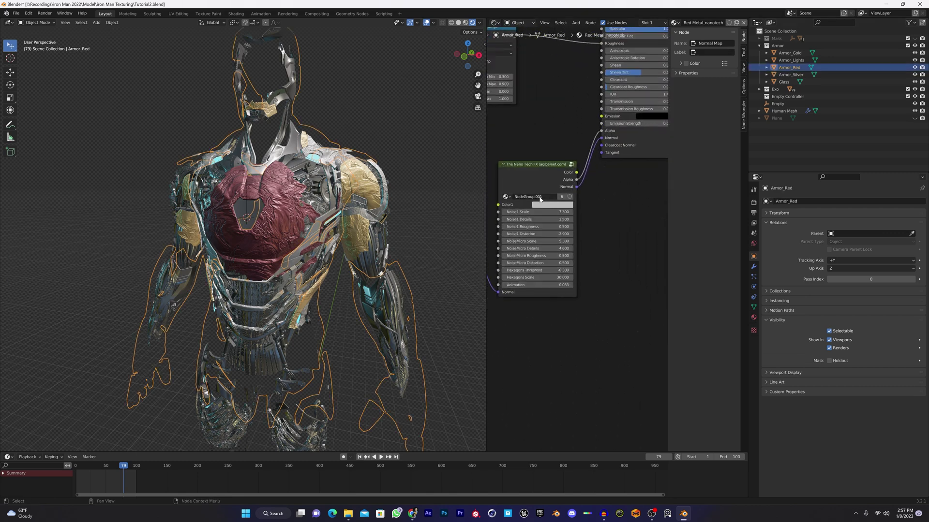
pyautogui.click(571, 169)
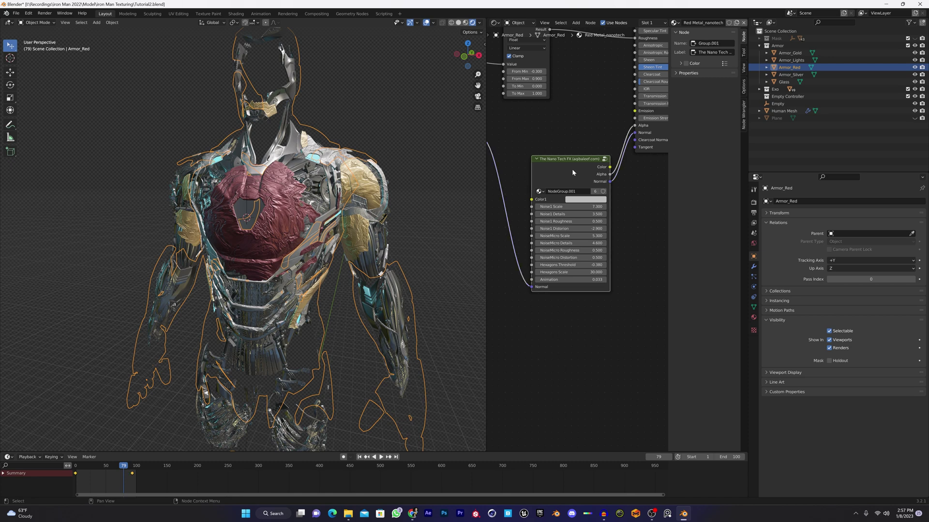
pyautogui.press('Tab')
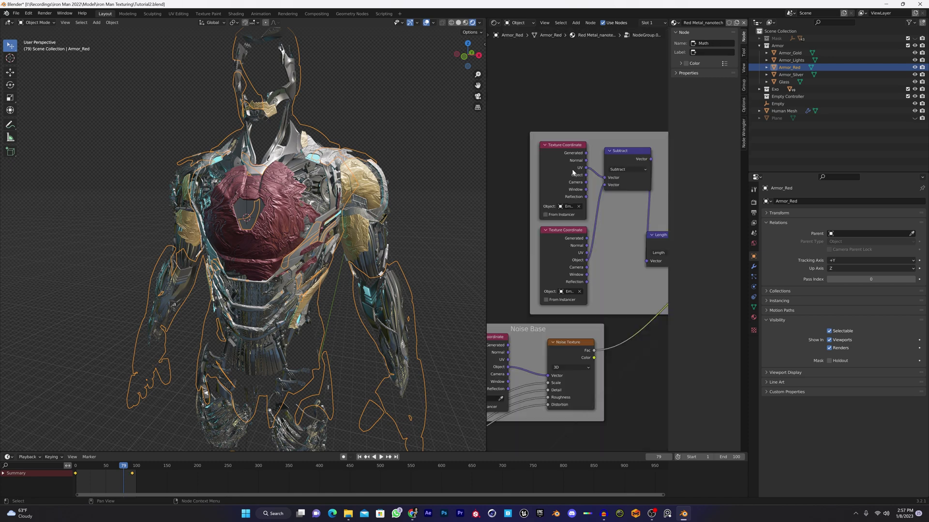
# Disconnect the link feeding the Subtract node's second Value input and clear that value's keyframes
pyautogui.scroll(-4, 571, 170)
pyautogui.moveTo(611, 149); pyautogui.dragTo(535, 439, button='middle')
pyautogui.scroll(3, 598, 272)
pyautogui.moveTo(534, 383); pyautogui.dragTo(504, 421, button='middle')
pyautogui.moveTo(595, 276); pyautogui.dragTo(651, 386, button='middle')
pyautogui.moveTo(607, 276); pyautogui.dragTo(514, 358, button='middle')
pyautogui.moveTo(610, 253); pyautogui.dragTo(503, 288, button='middle')
pyautogui.scroll(5, 598, 246)
pyautogui.scroll(1, 618, 259)
pyautogui.moveTo(619, 260); pyautogui.dragTo(599, 297, button='middle')
pyautogui.scroll(-3, 607, 270)
pyautogui.scroll(-3, 622, 284)
pyautogui.scroll(2, 599, 296)
pyautogui.scroll(2, 599, 299)
pyautogui.moveTo(574, 328); pyautogui.dragTo(556, 295, button='middle')
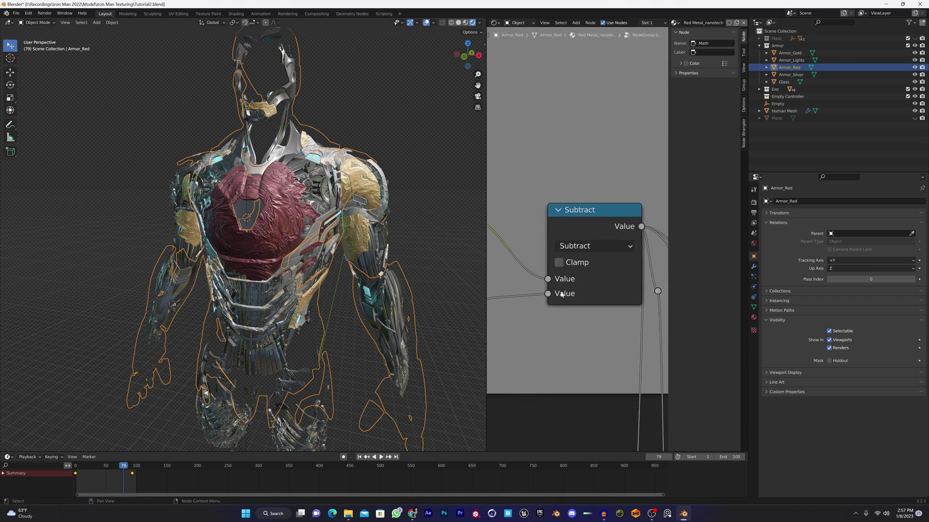
pyautogui.moveTo(547, 294); pyautogui.dragTo(506, 305)
pyautogui.rightClick(596, 302)
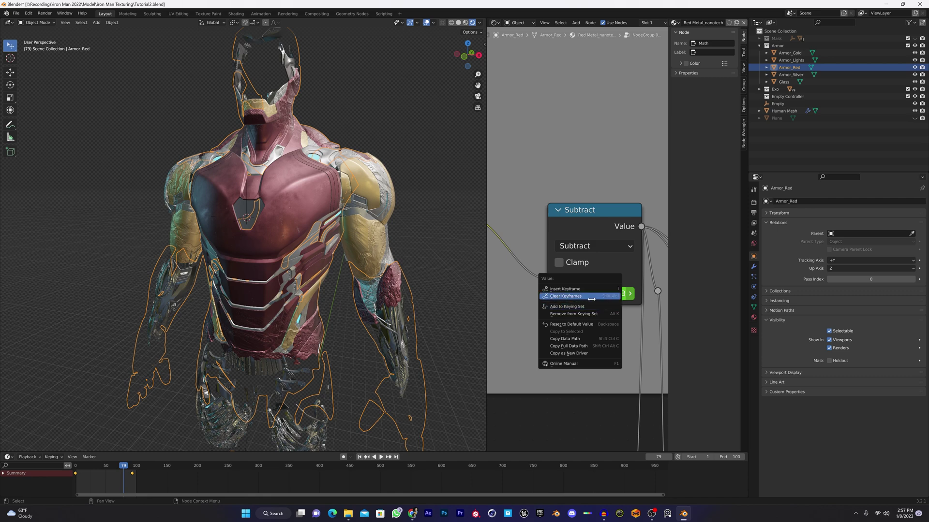
pyautogui.click(580, 296)
# At frame 1, set the Subtract node's Value to -0.637 to hide the armor and keyframe it
pyautogui.click(360, 457)
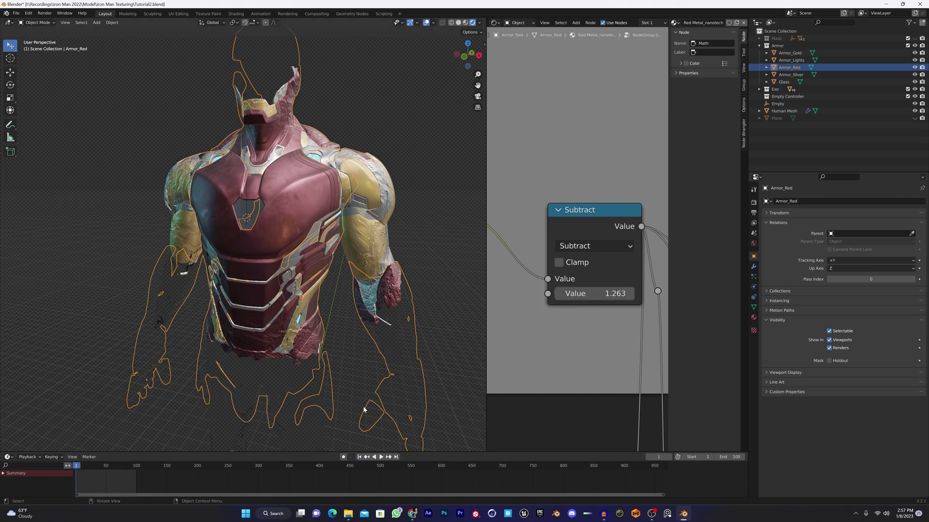
pyautogui.moveTo(611, 295); pyautogui.dragTo(519, 295)
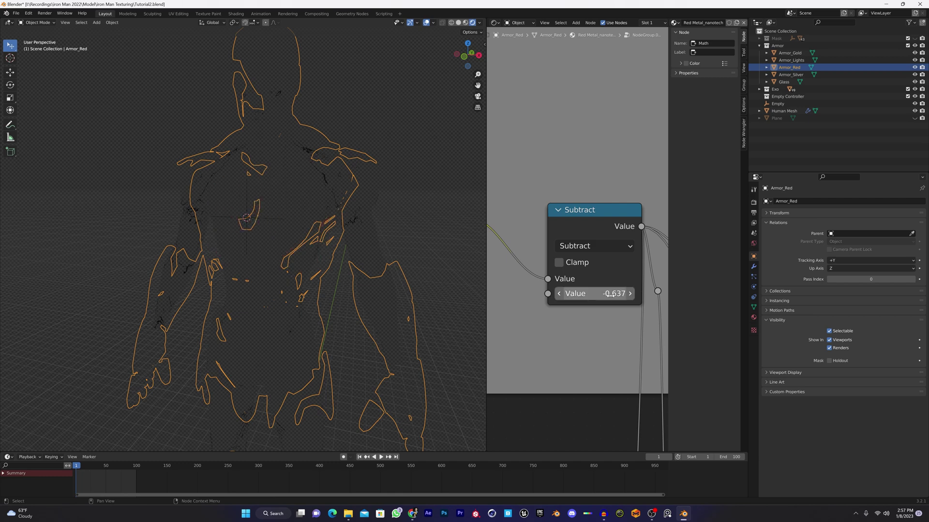
pyautogui.click(455, 185)
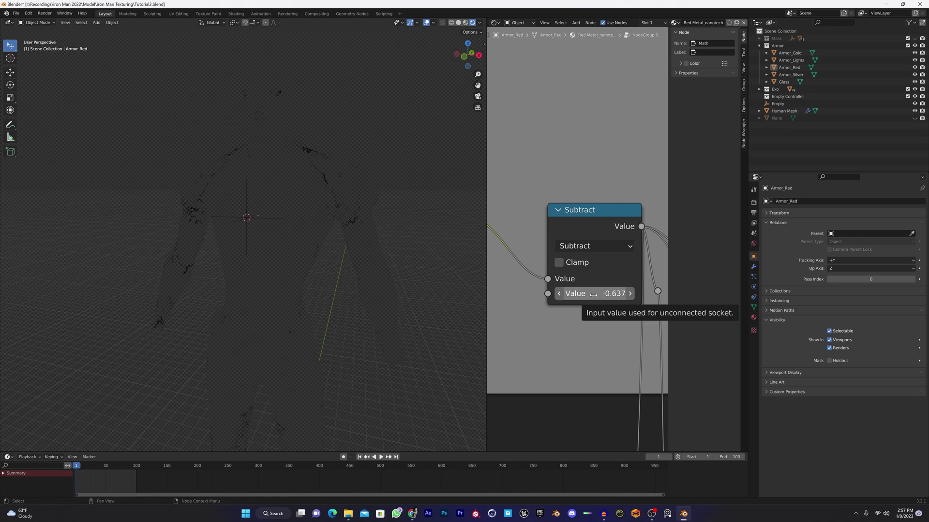
pyautogui.press('i')
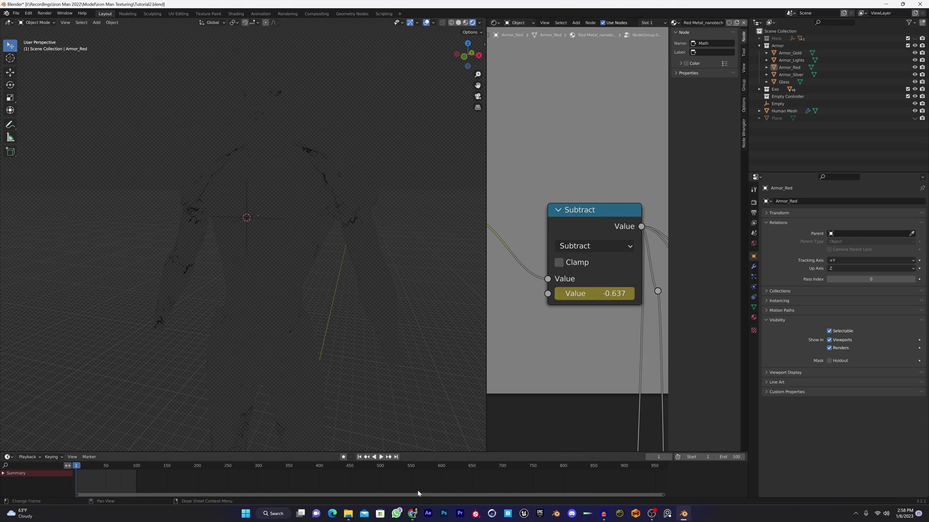
# At frame 100, raise the Subtract node's Value to 1.963 and keyframe it
pyautogui.click(396, 457)
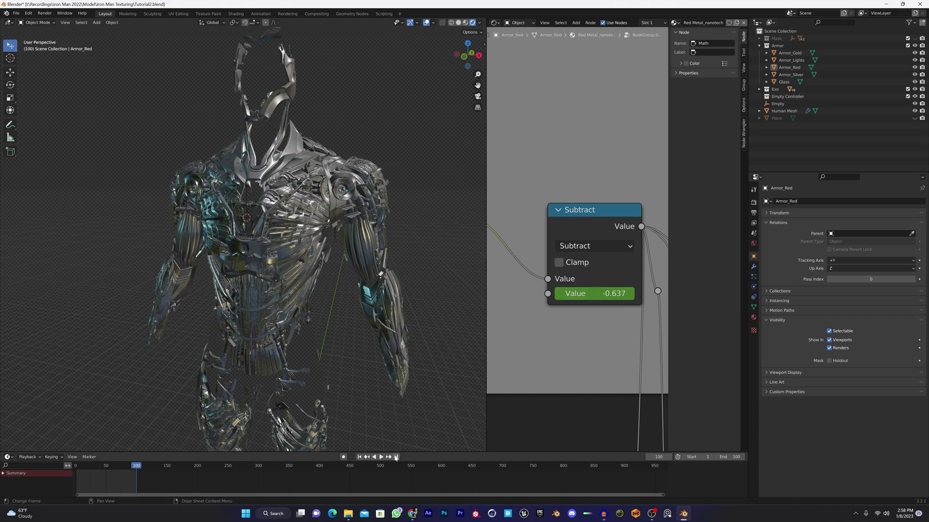
pyautogui.moveTo(605, 294)
pyautogui.mouseDown()
pyautogui.moveTo(660, 293)
pyautogui.moveTo(607, 293)
pyautogui.mouseUp()
pyautogui.press('i')
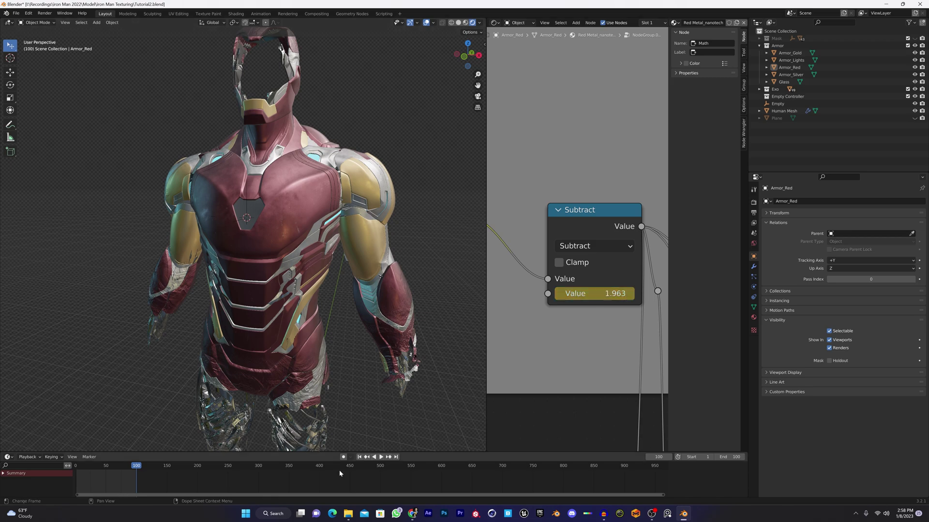
# Play back and scrub the armor suit-up animation, viewing it from the front and an angle
pyautogui.click(367, 458)
pyautogui.click(381, 457)
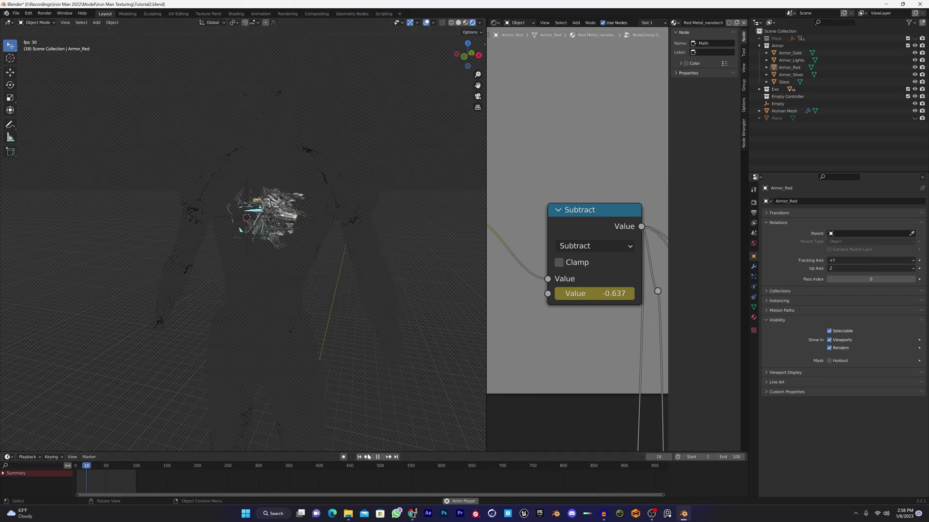
pyautogui.click(380, 458)
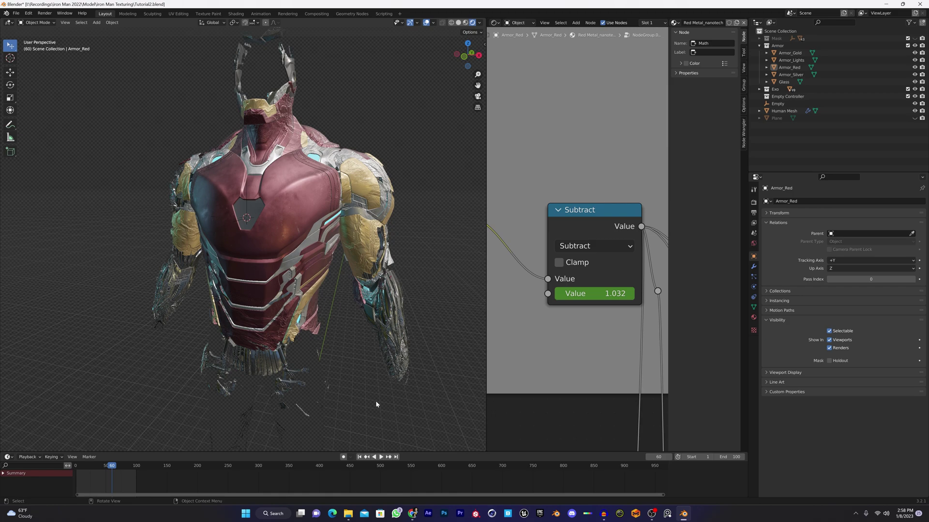
pyautogui.moveTo(376, 404); pyautogui.dragTo(218, 440, button='middle')
pyautogui.press('space')
pyautogui.moveTo(108, 465)
pyautogui.mouseDown()
pyautogui.moveTo(88, 464)
pyautogui.moveTo(96, 457)
pyautogui.mouseUp()
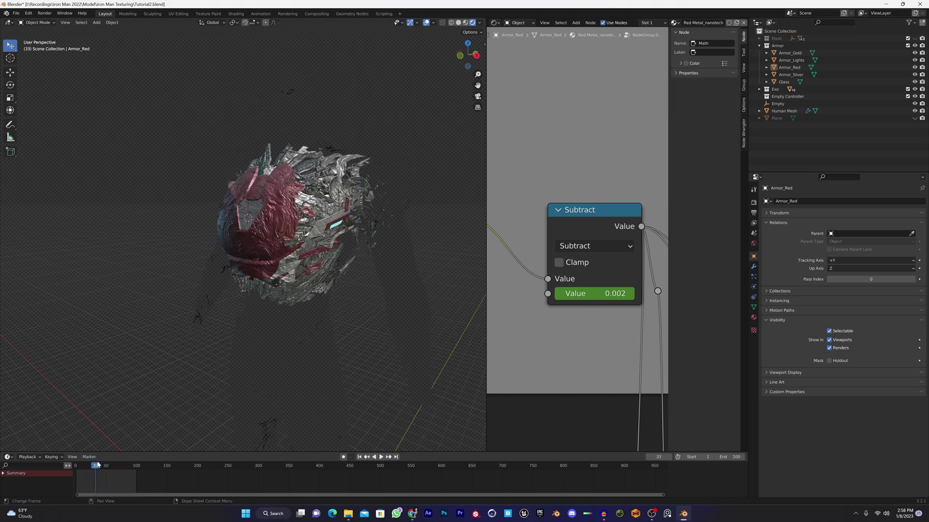
# At frame 44, enable Ambient Occlusion, Screen Space Reflections and Motion Blur in the scene's Eevee render settings
pyautogui.click(102, 470)
pyautogui.press('space')
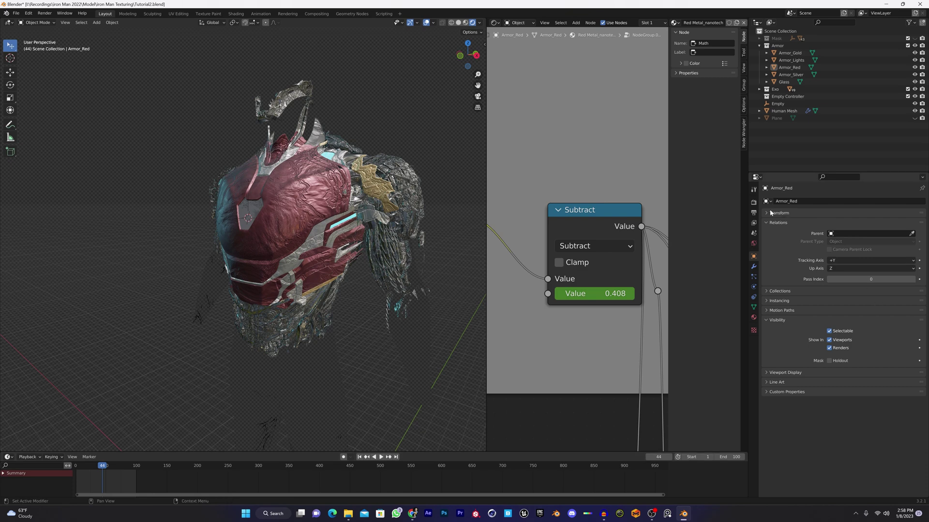
pyautogui.click(753, 202)
pyautogui.click(772, 252)
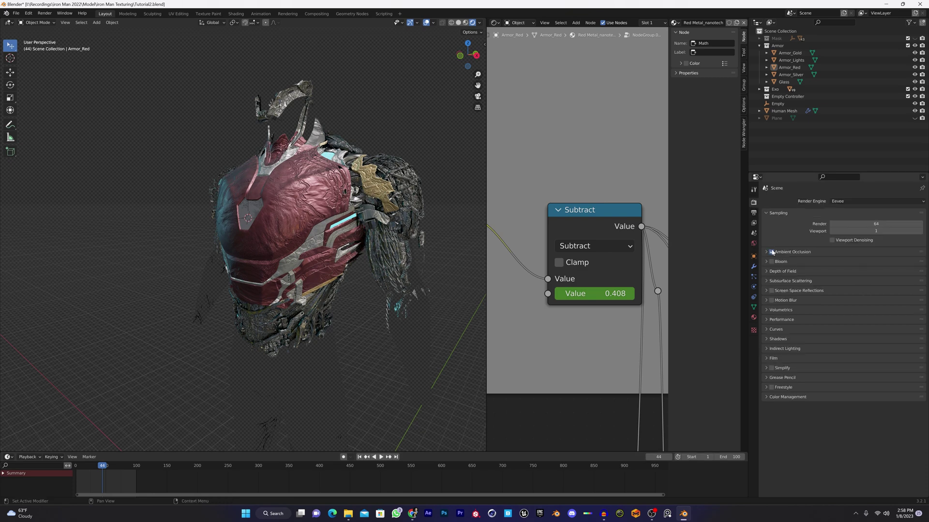
pyautogui.click(771, 291)
pyautogui.click(772, 301)
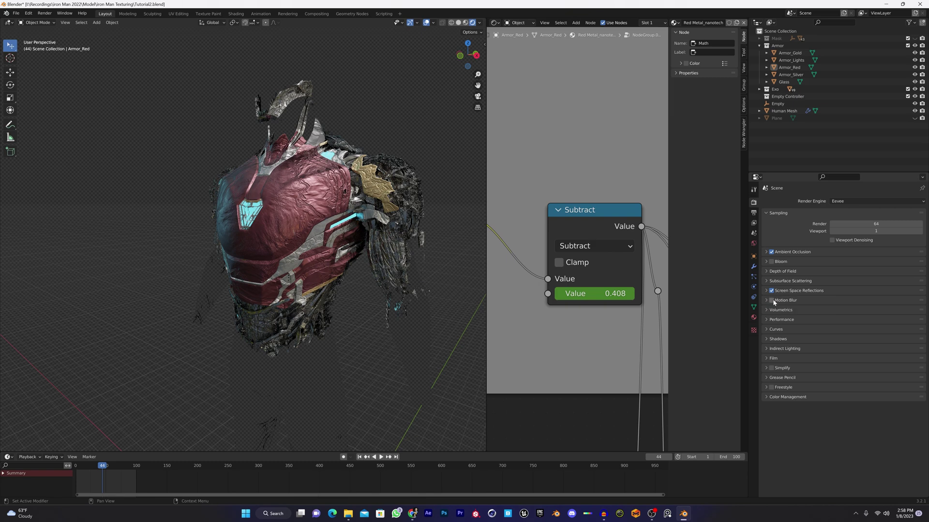
# Enable Bloom and set its Threshold to 1.176, Knee to 0.462 and Radius to 4.199
pyautogui.click(772, 262)
pyautogui.click(768, 263)
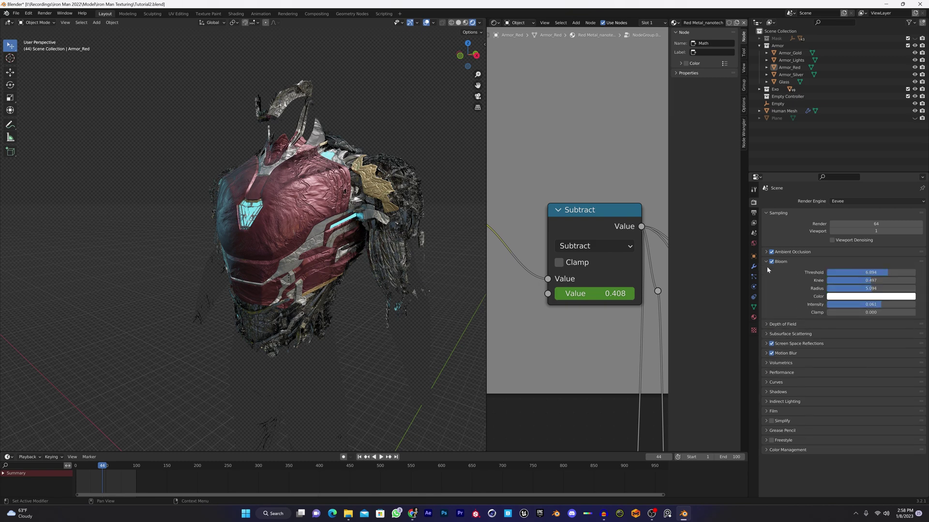
pyautogui.moveTo(848, 272); pyautogui.dragTo(890, 280)
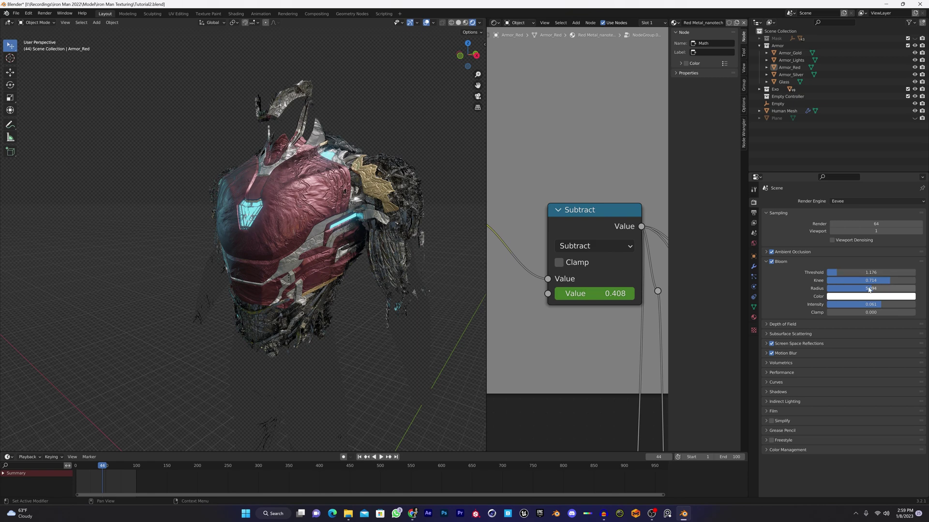
pyautogui.moveTo(869, 290); pyautogui.dragTo(867, 289)
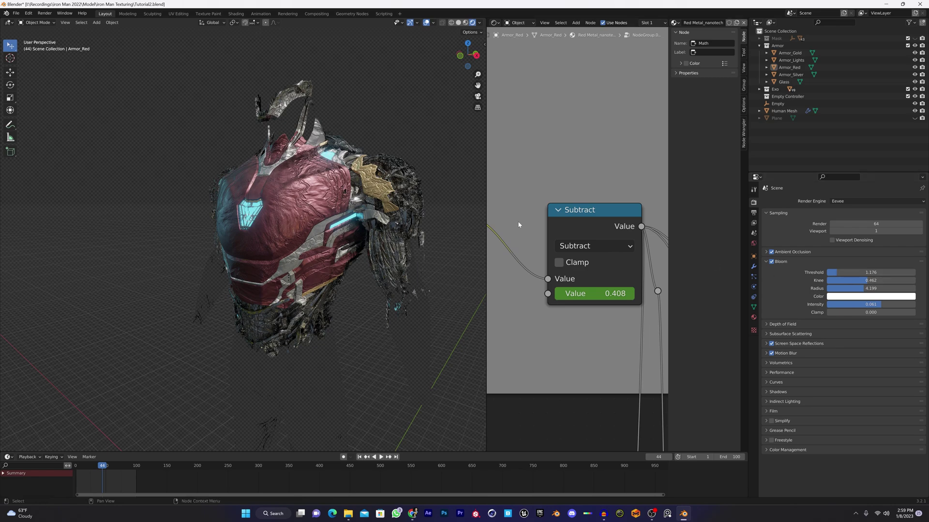
# View the armor's chest and shoulder closely from the side and set the viewport sampling to 64
pyautogui.moveTo(397, 242); pyautogui.dragTo(353, 231, button='middle')
pyautogui.scroll(2, 350, 256)
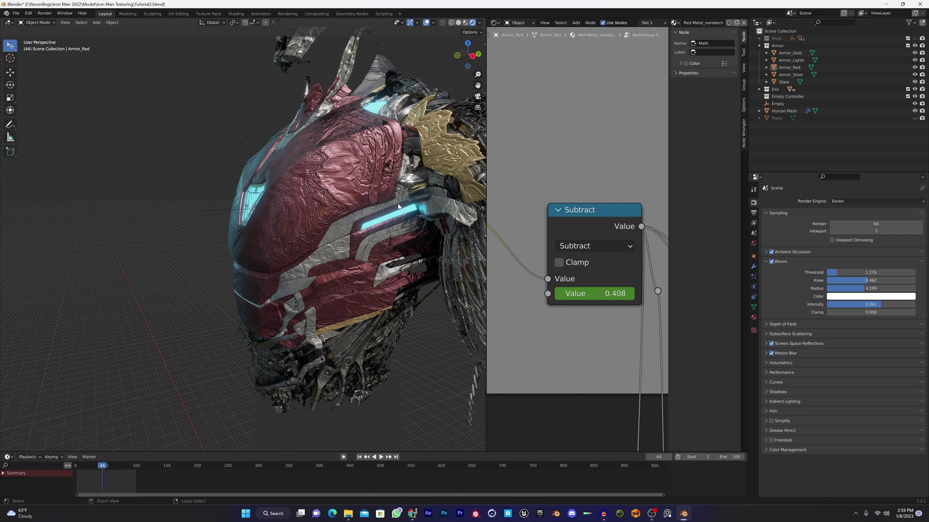
pyautogui.keyDown('shift'); pyautogui.moveTo(398, 206); pyautogui.dragTo(307, 234, button='middle'); pyautogui.keyUp('shift')
pyautogui.click(860, 232)
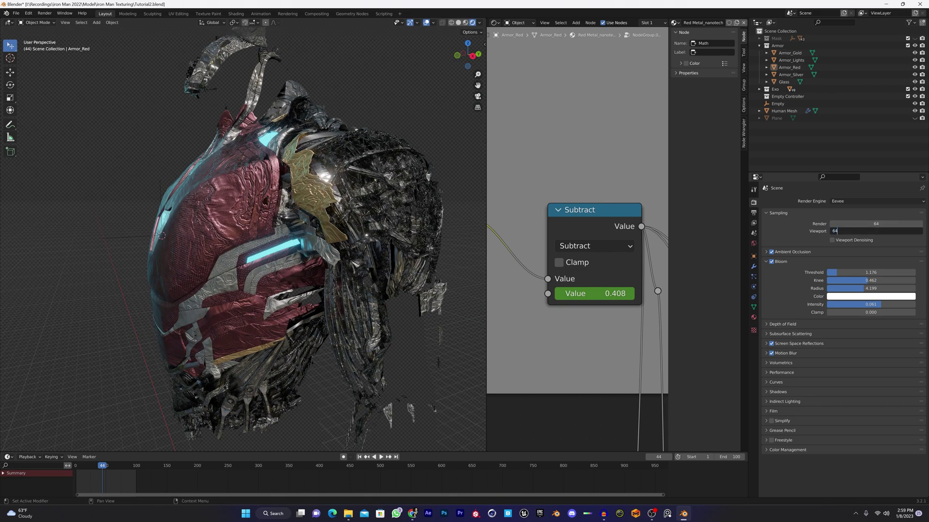
pyautogui.press('Return')
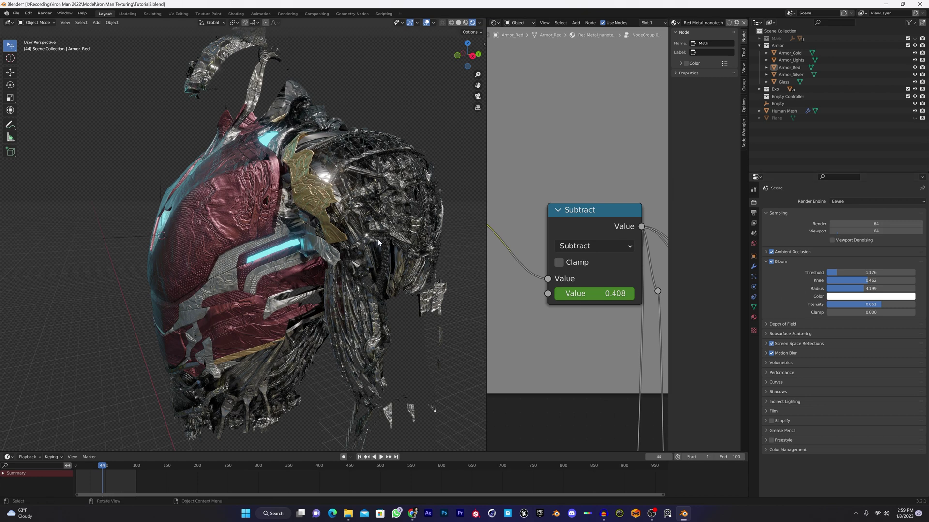